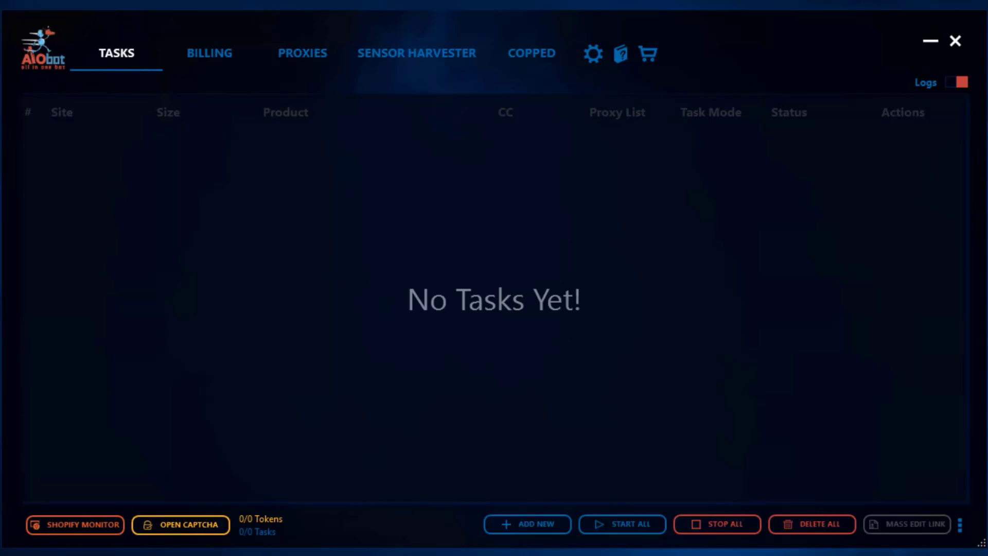
- Open the Billing page showing the saved VISA profile named Test
click(204, 58)
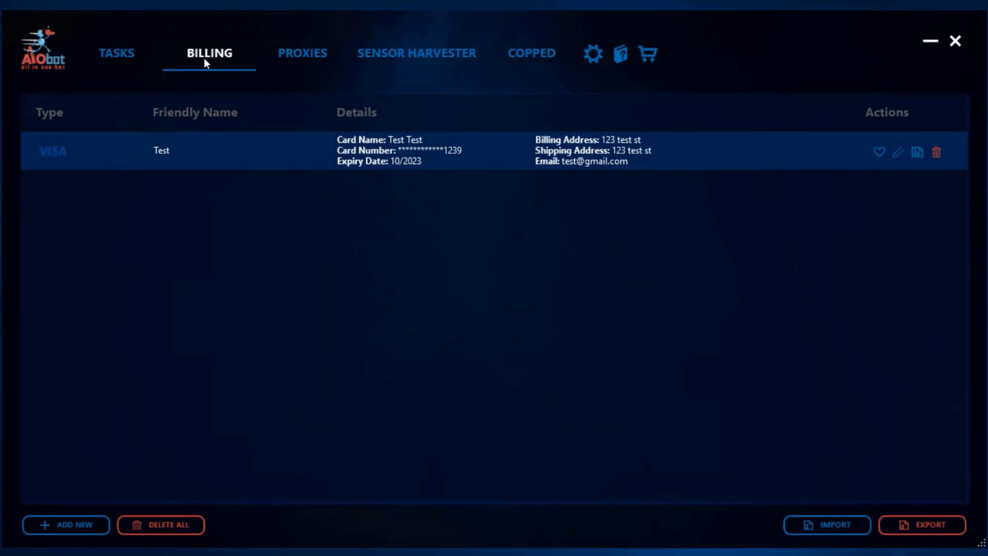
- Review the saved proxy lists and sensor harvester cookies, then return to Tasks and begin a new task
click(311, 60)
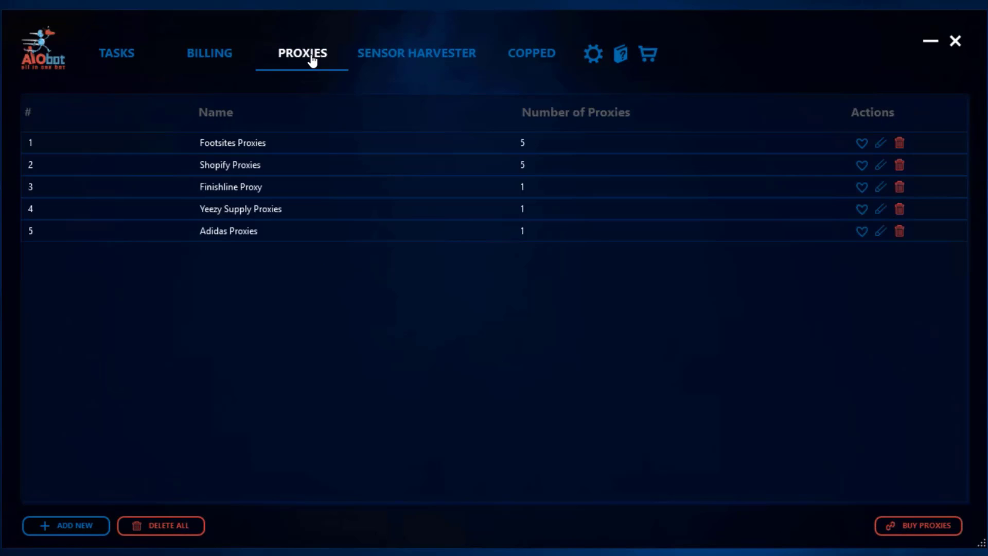
click(405, 66)
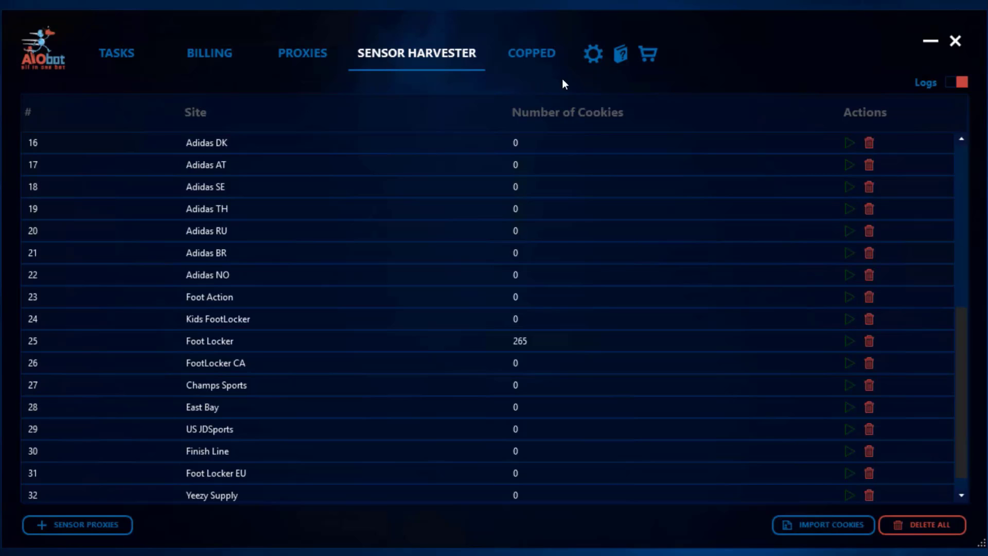
click(114, 62)
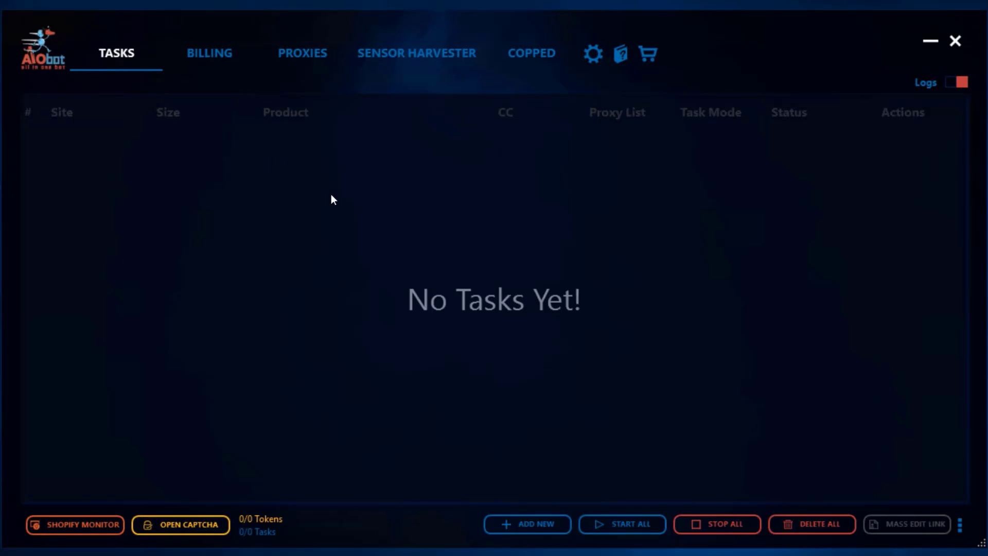
click(532, 534)
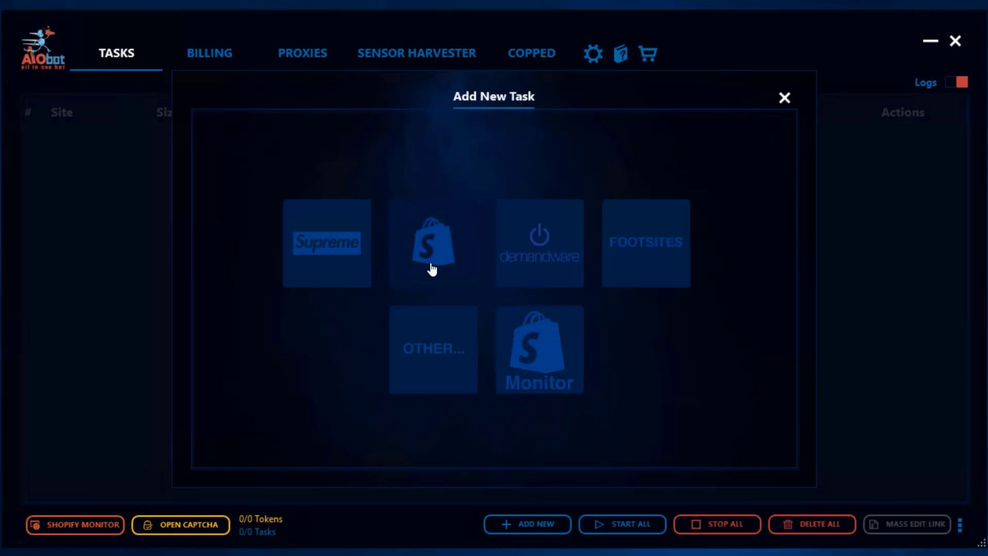
- Start a Shopify task and pick Undefeated as its store site
click(431, 269)
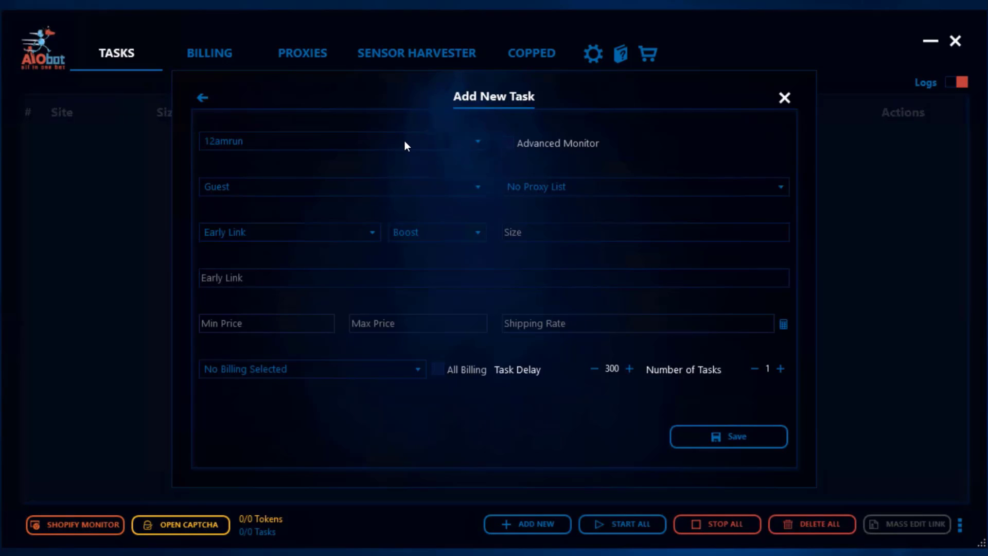
click(404, 140)
scroll(389, 189, down, 2)
scroll(389, 194, down, 10)
scroll(390, 193, down, 3)
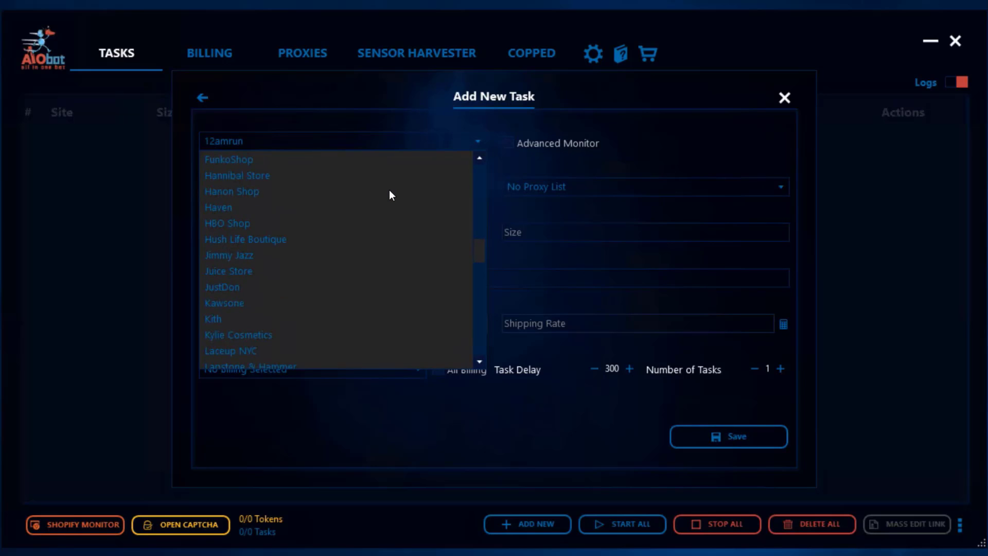
click(359, 120)
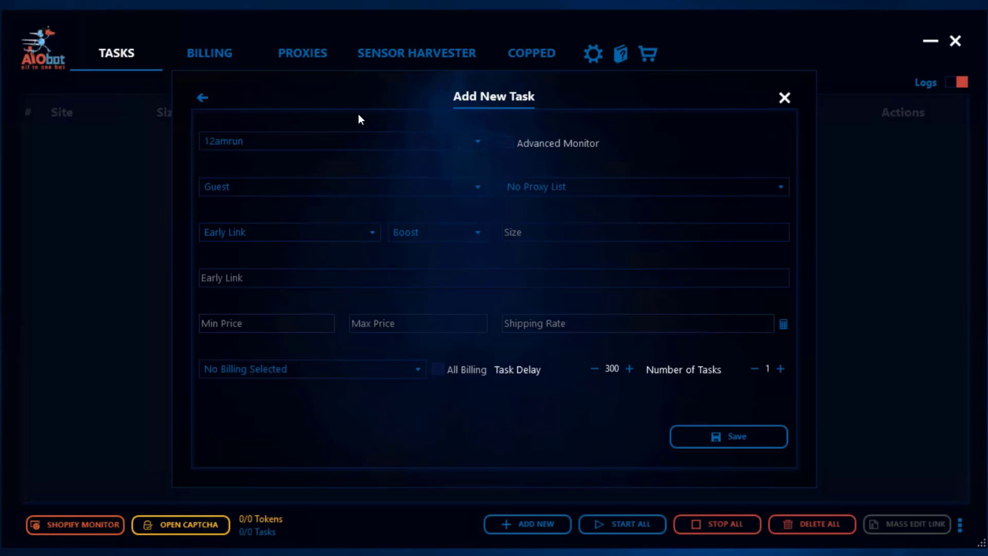
click(316, 144)
scroll(310, 230, down, 3)
scroll(313, 234, down, 15)
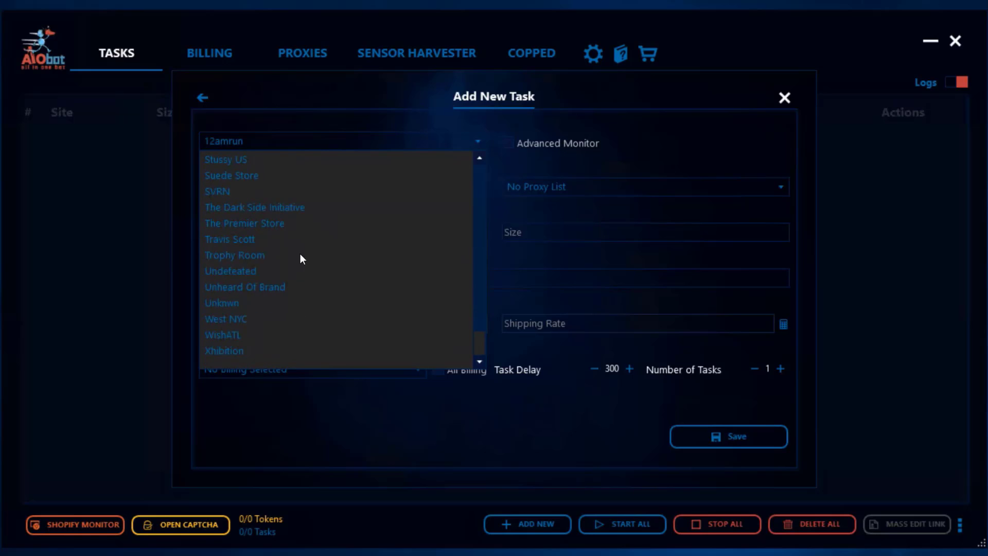
click(270, 271)
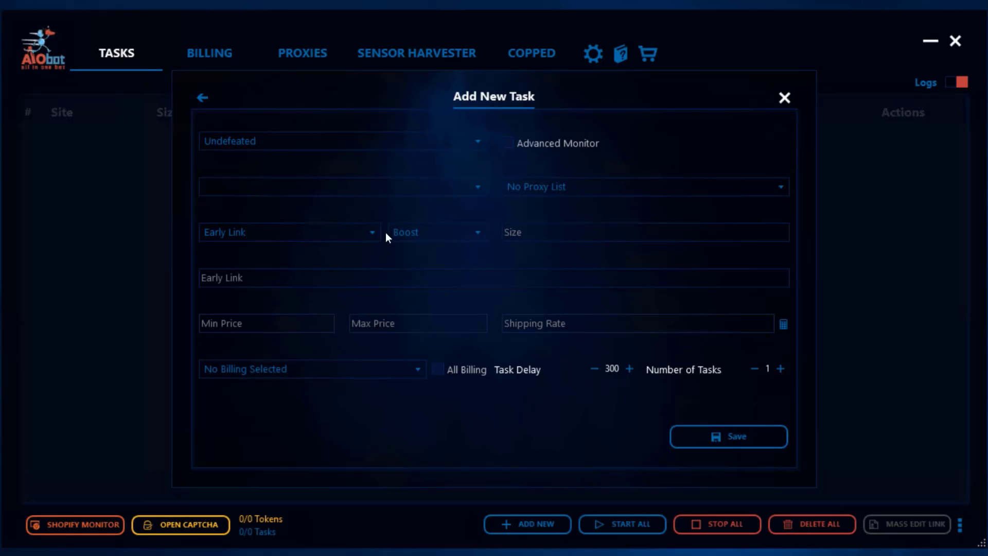
- Look through the site account list, then discard the unsaved task form and go to Settings
click(399, 189)
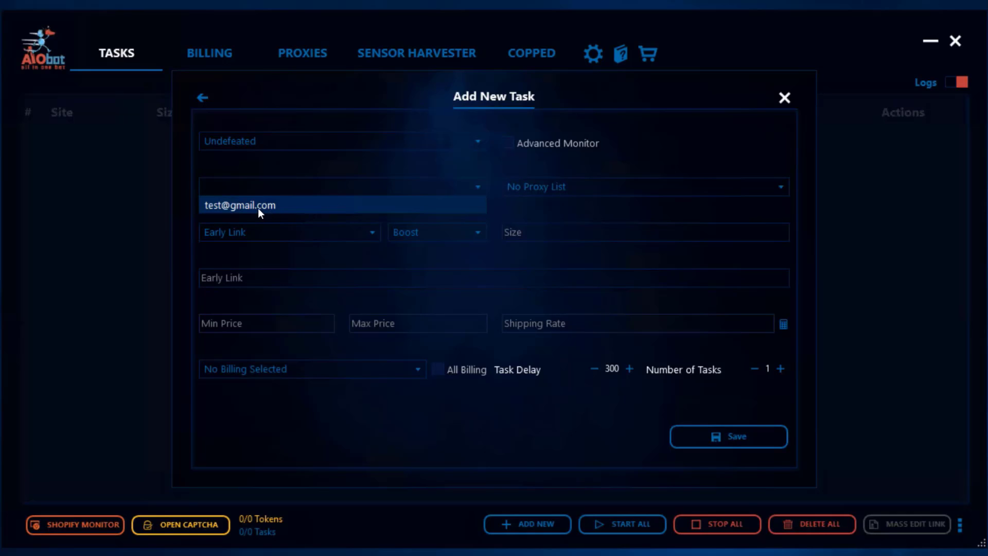
click(286, 174)
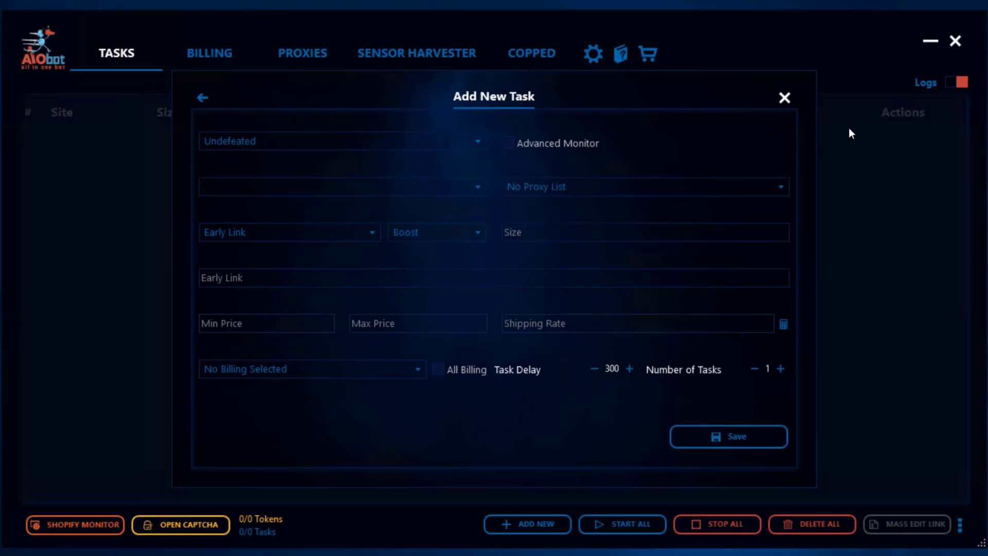
click(784, 99)
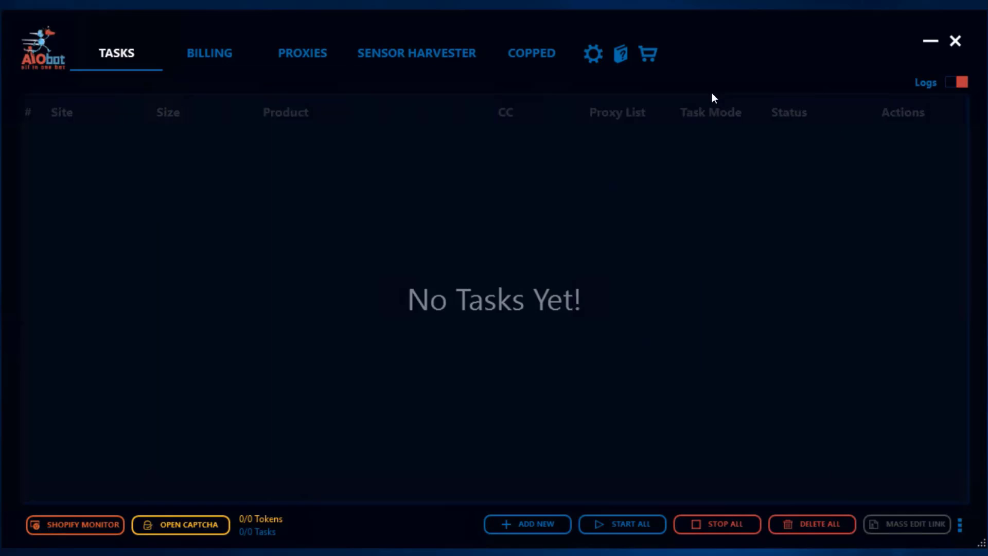
click(593, 60)
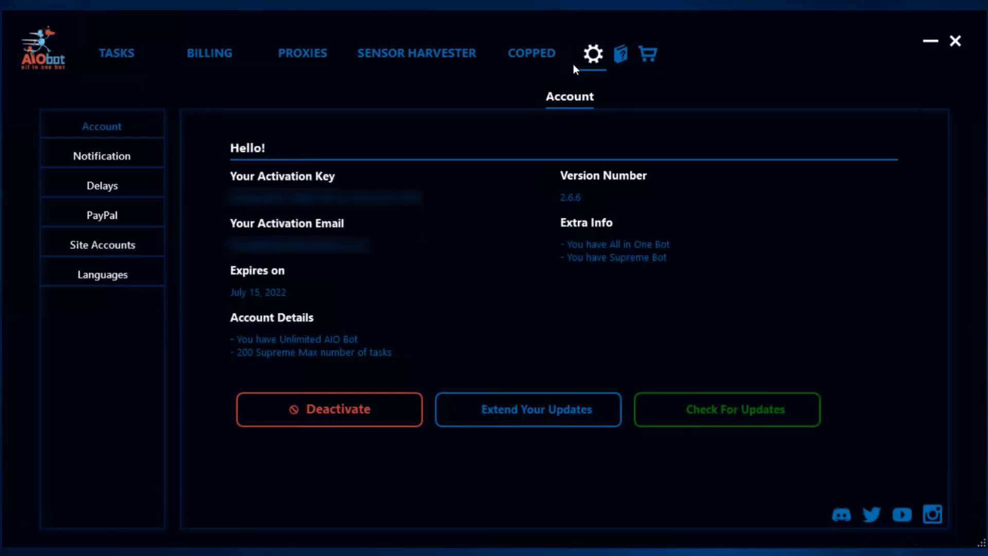
- Inspect Site Accounts and the new-account form's site, email and password fields, then return to Tasks
click(118, 247)
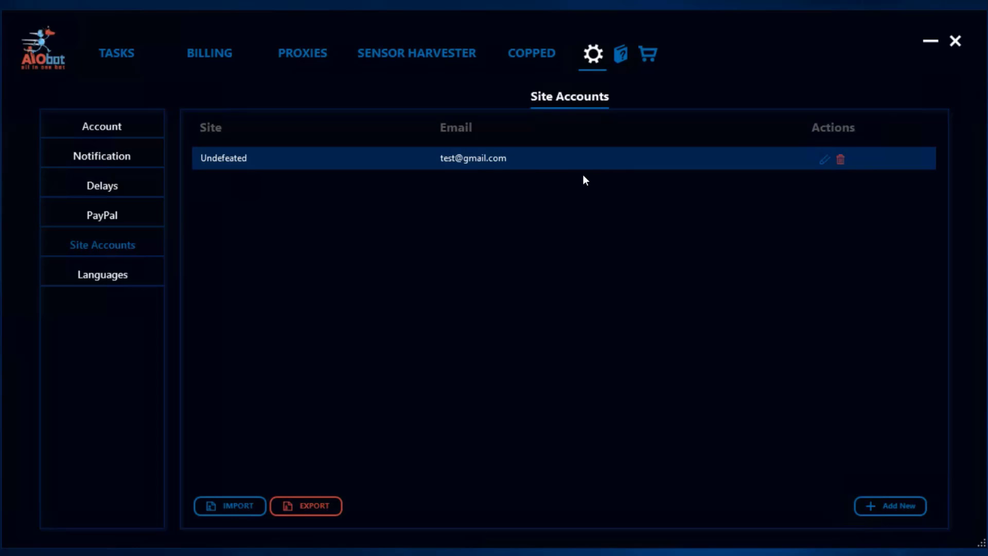
click(894, 506)
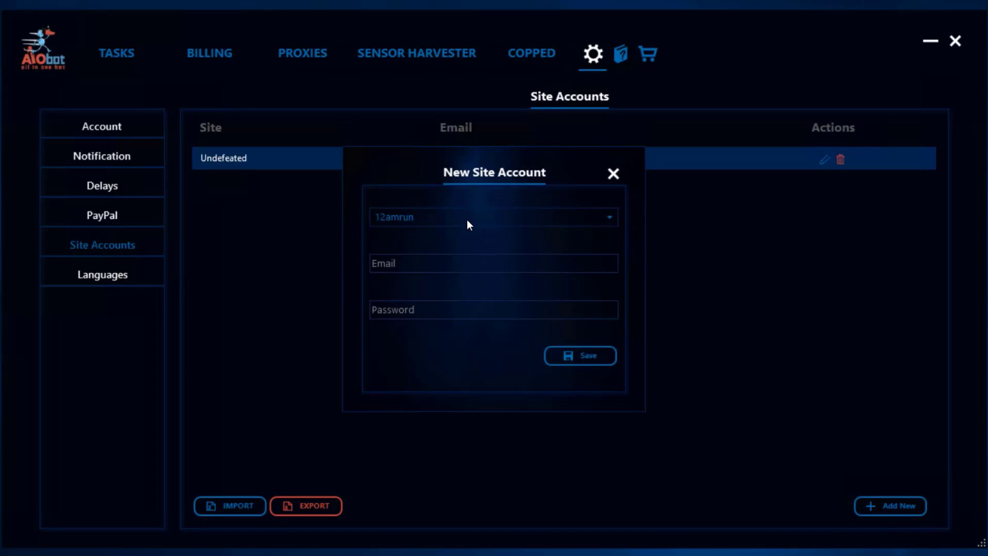
click(467, 220)
click(558, 199)
click(441, 261)
click(418, 306)
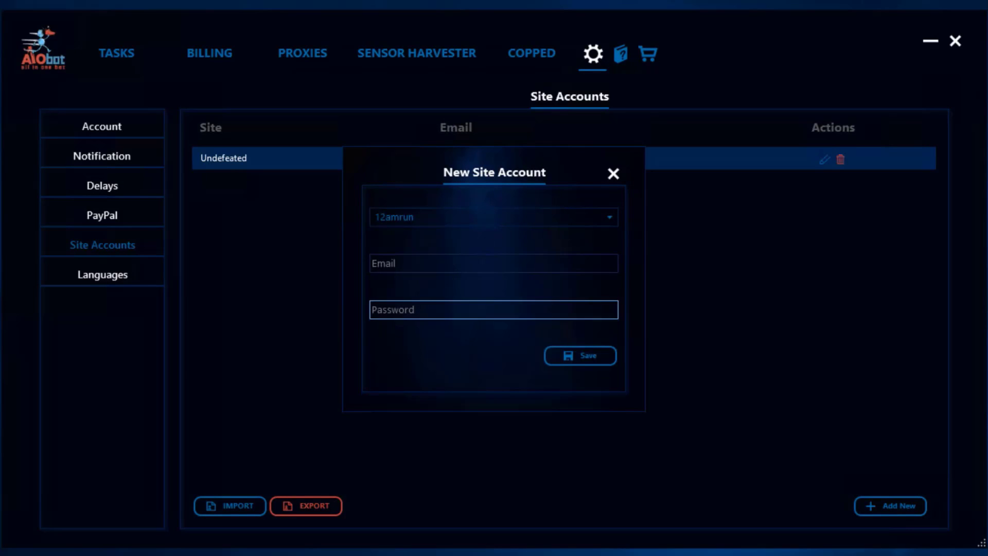
click(613, 175)
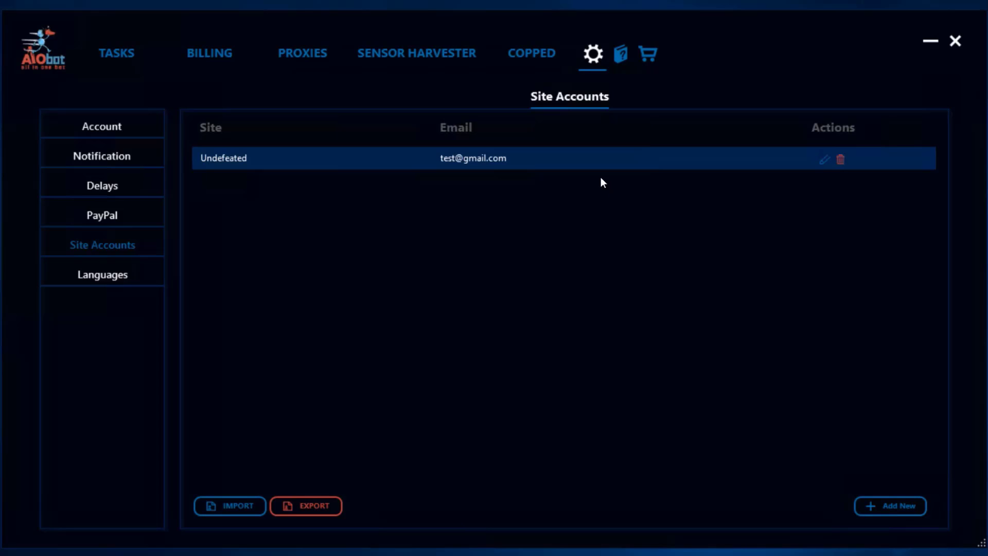
click(102, 57)
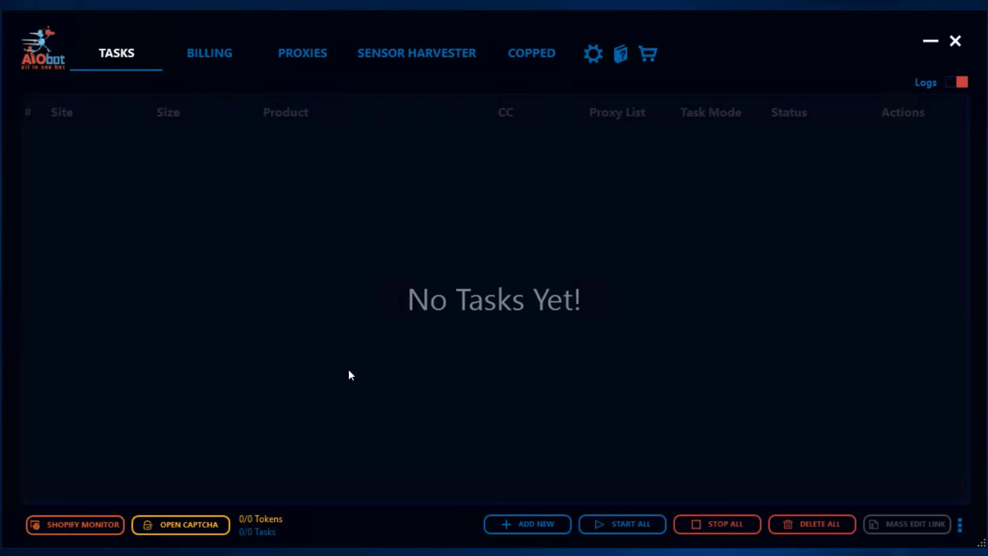
- Start a new Shopify task with Undefeated as the site
click(507, 525)
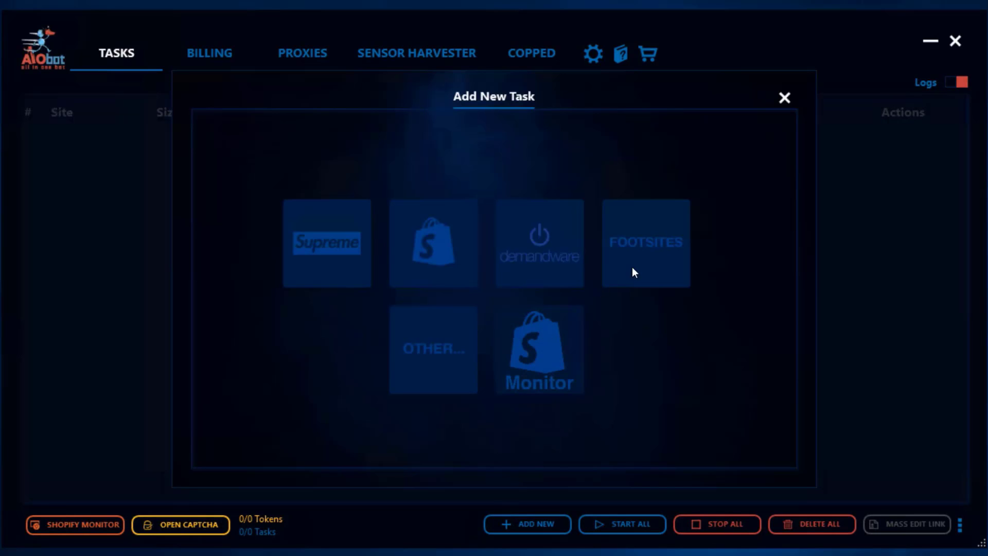
click(419, 237)
click(356, 141)
scroll(353, 241, down, 5)
scroll(428, 247, down, 10)
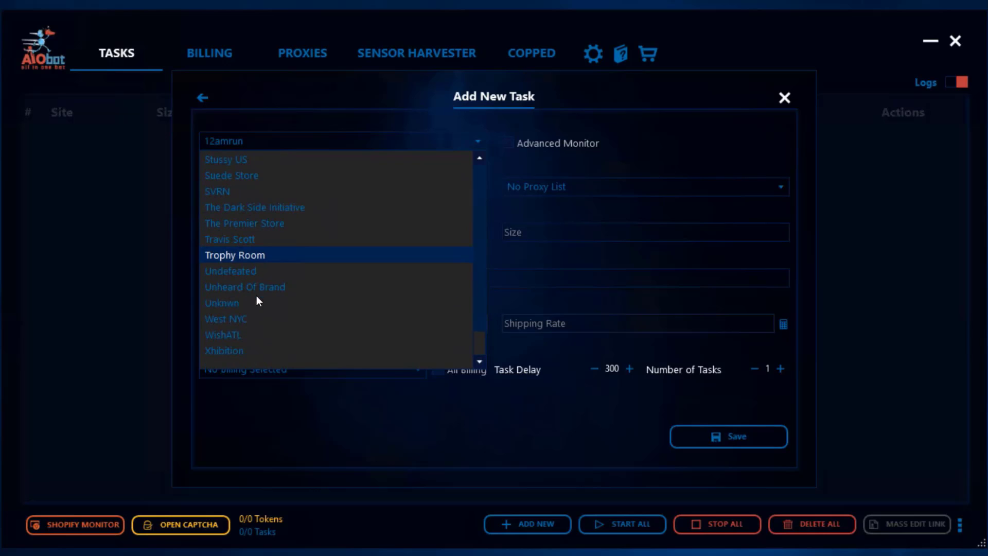
click(254, 278)
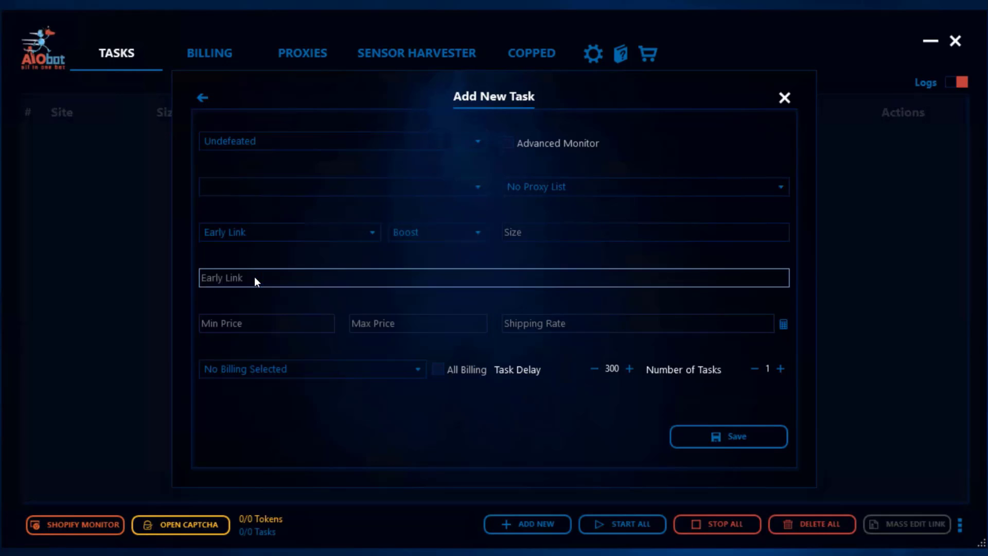
- Assign the saved site account and the Shopify Proxies list to the task
click(363, 191)
click(292, 208)
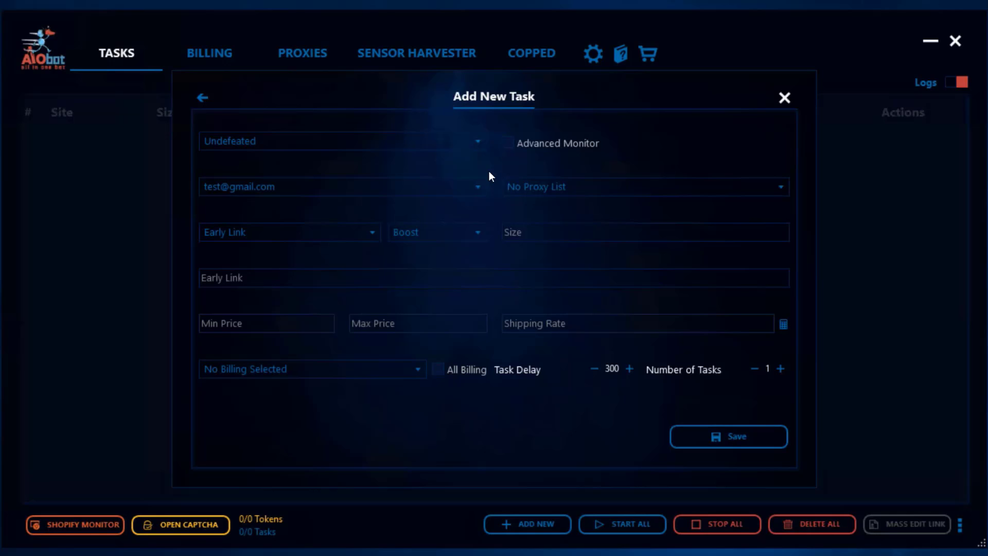
click(545, 193)
click(571, 240)
- Change the task's monitoring mode from Early Link to Keyword
click(366, 235)
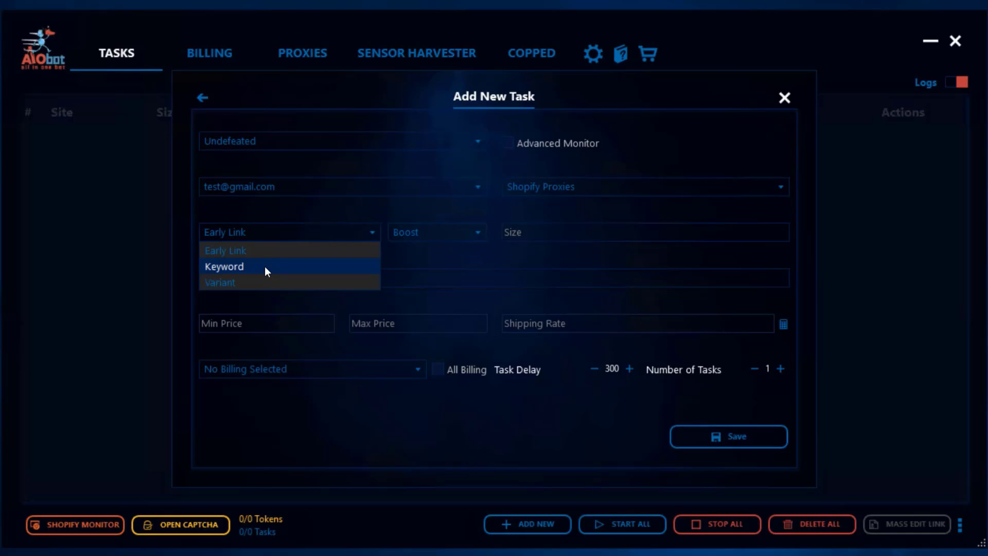
click(264, 267)
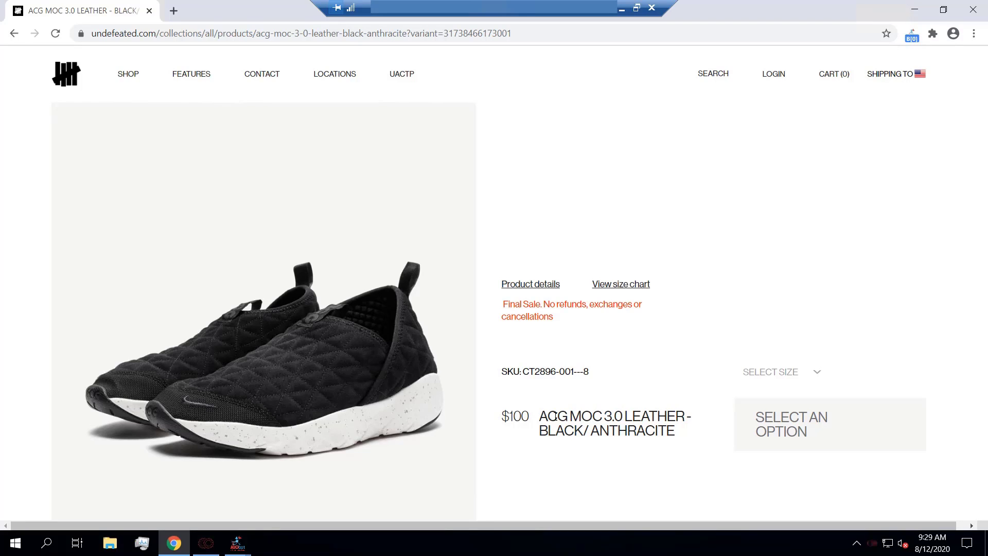
- Copy the product title ACG MOC 3.0 LEATHER from Chrome and paste it as the keyword
drag(541, 416, 690, 407)
key(ctrl+c)
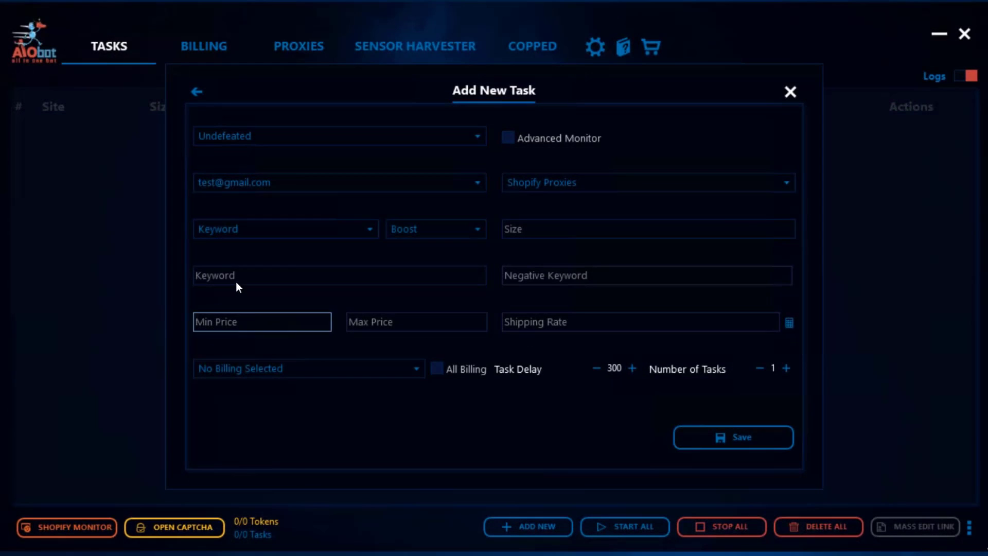
click(238, 286)
key(ctrl+v)
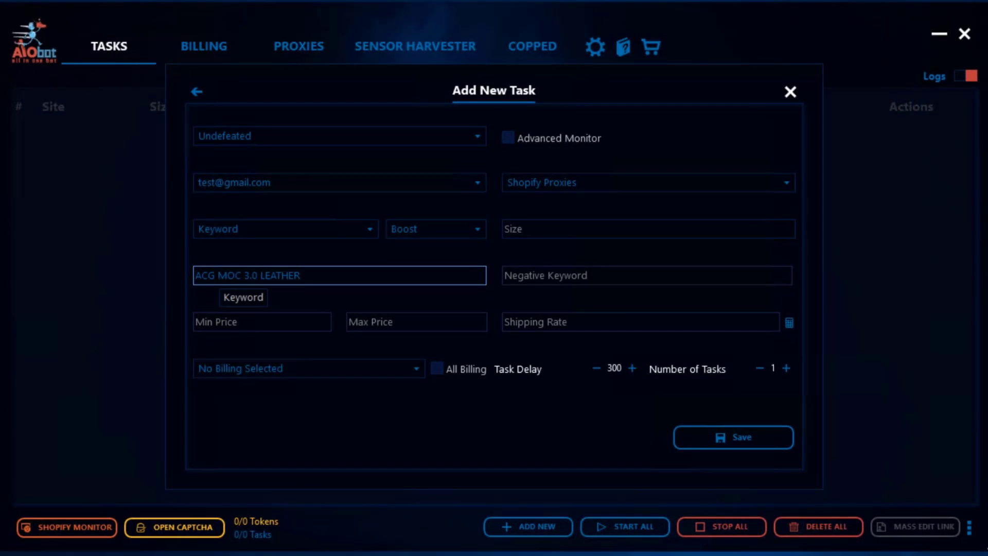
- Replace the spaces after ACG and MOC in the keyword with &
click(215, 275)
key(BackSpace)
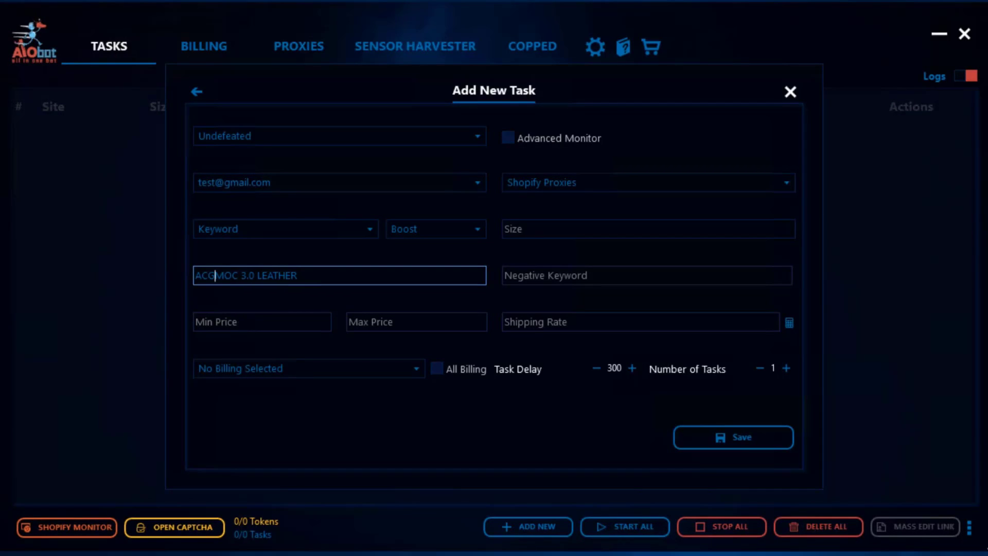
text(&)
key(Right)
key(Right)
key(Right)
key(Right)
key(Right)
key(Right)
key(BackSpace)
text(.)
key(Left)
key(Left)
key(BackSpace)
text(&)
- Replace the last space and the dot in 3.0 with &, giving ACG&MOC&3&0&LEATHER
key(Right)
key(Right)
key(Right)
key(Delete)
text(&)
click(261, 275)
key(BackSpace)
text(&)
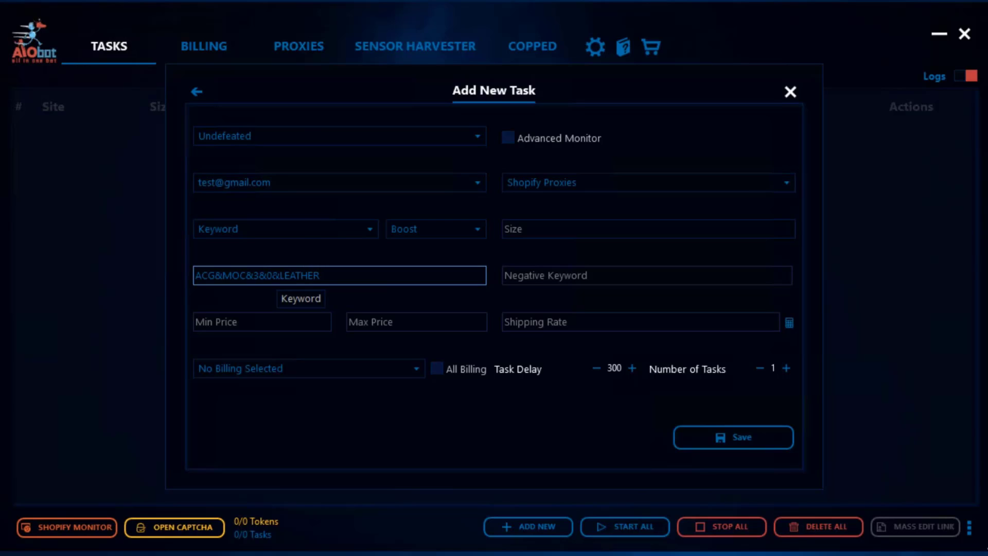
- Trim the keyword to ACG&MOC&LEATHER, then clear it entirely
drag(271, 275, 253, 276)
key(BackSpace)
key(BackSpace)
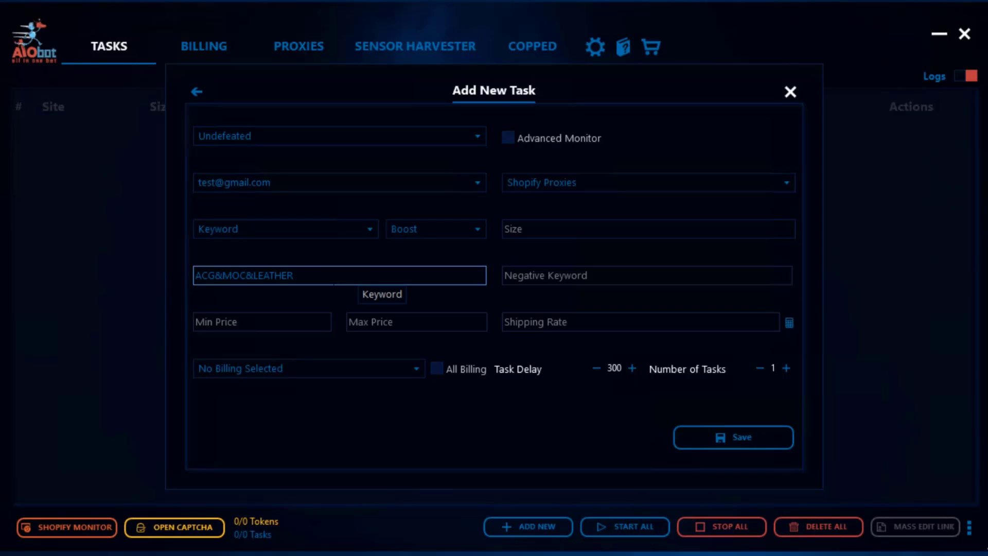
key(ctrl+a)
key(BackSpace)
- Switch the task back to Early Link mode and copy the product page URL from Chrome
click(260, 230)
click(260, 230)
click(244, 247)
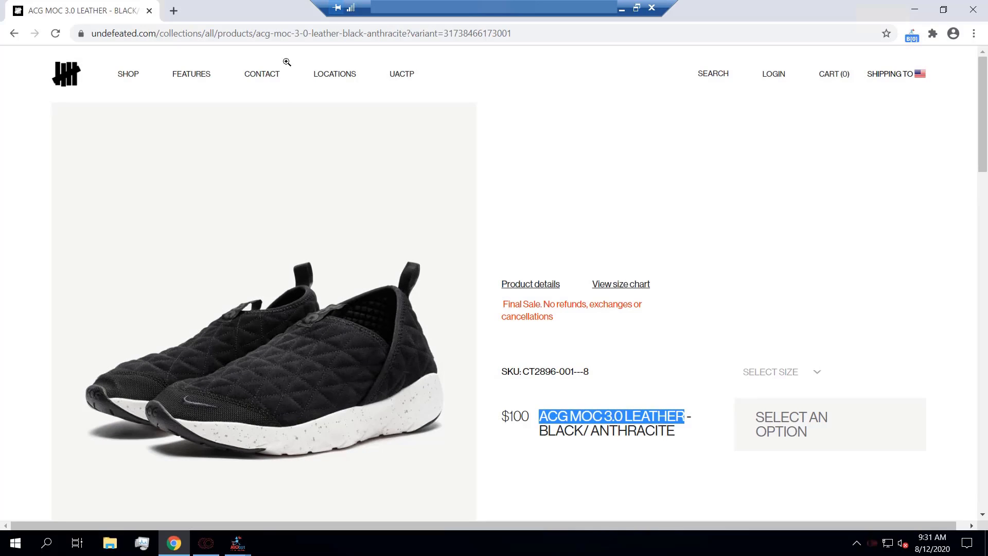
click(283, 34)
key(ctrl+c)
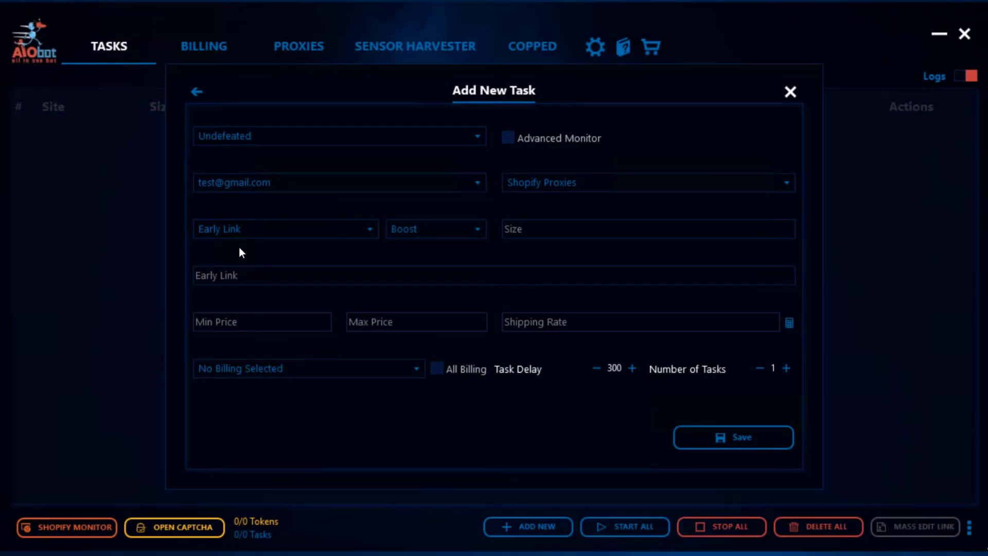
click(242, 275)
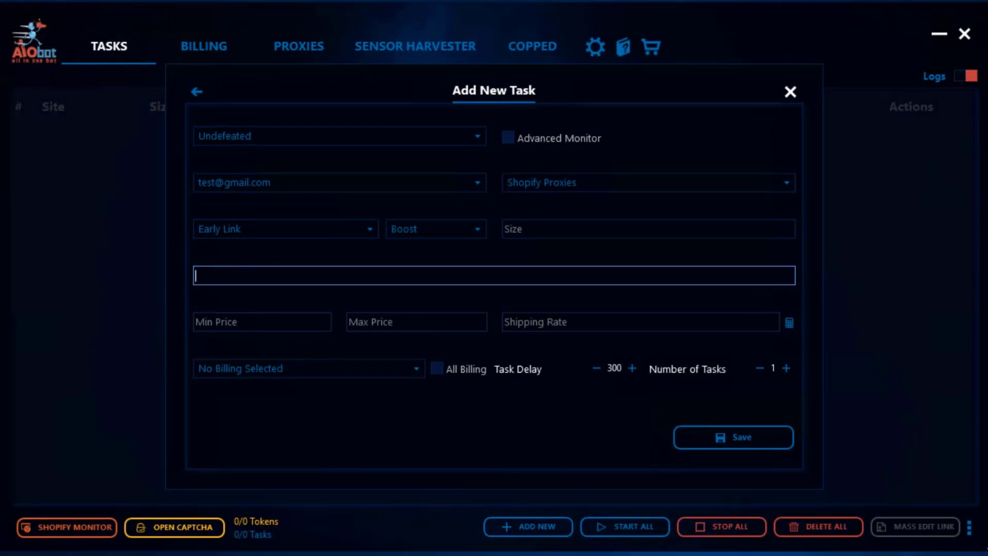
key(ctrl+v)
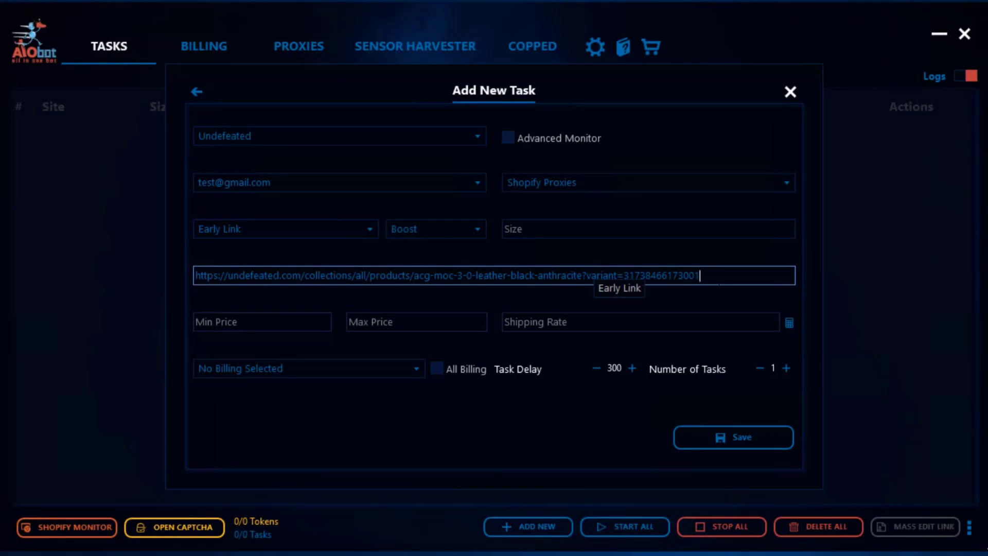
drag(700, 275, 582, 276)
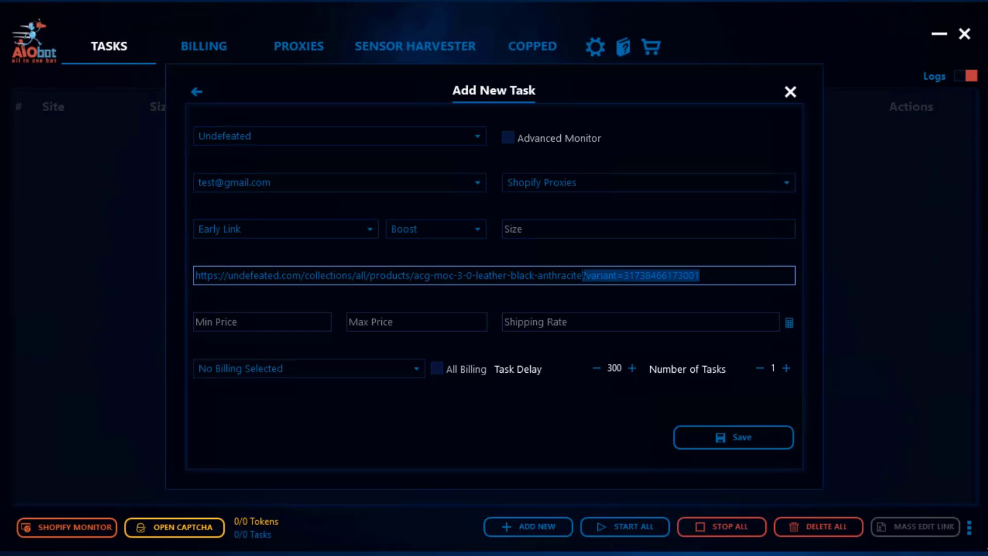
key(BackSpace)
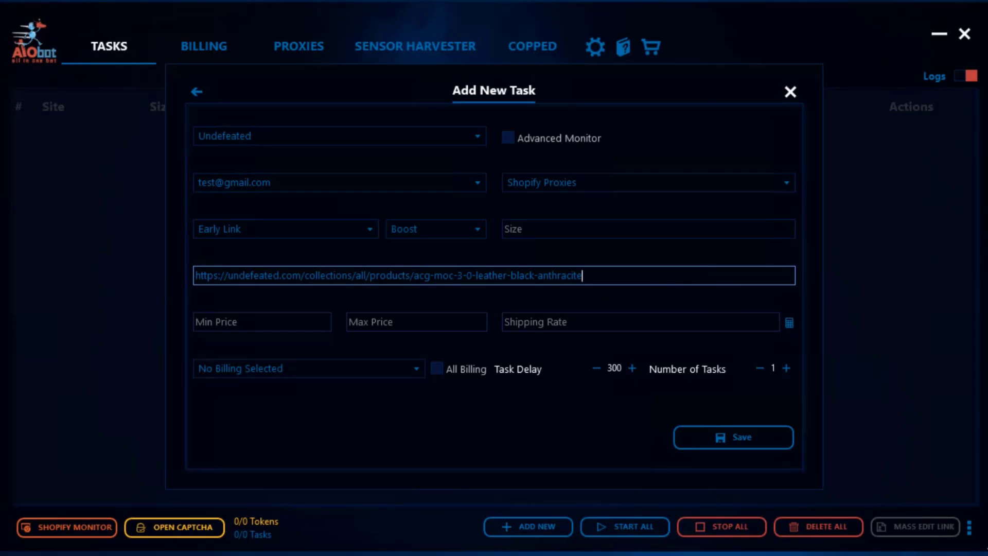
drag(582, 275, 168, 259)
key(ctrl+c)
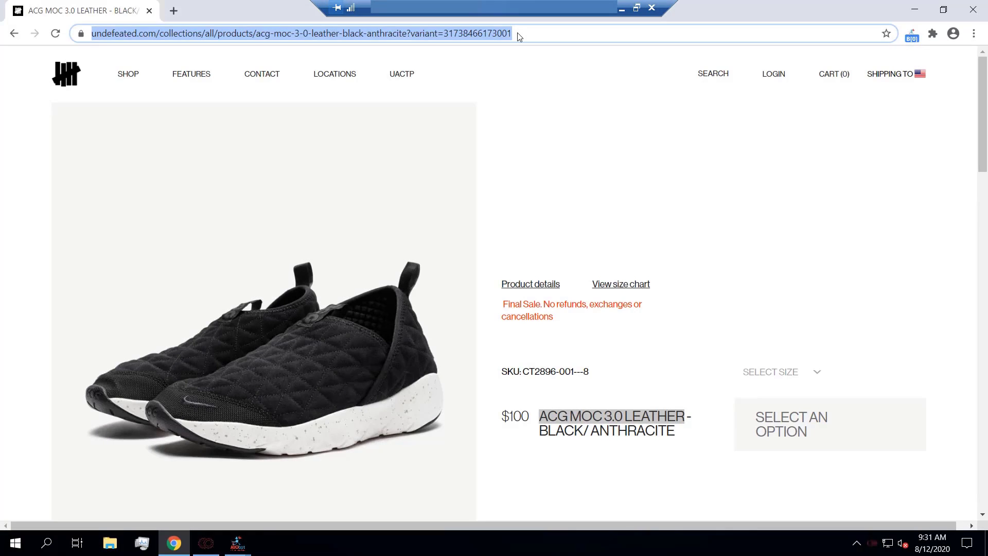
- Open the pasted variant-free Undefeated product URL in Chrome, then return to AIO Bot's task form
click(517, 32)
key(ctrl+v)
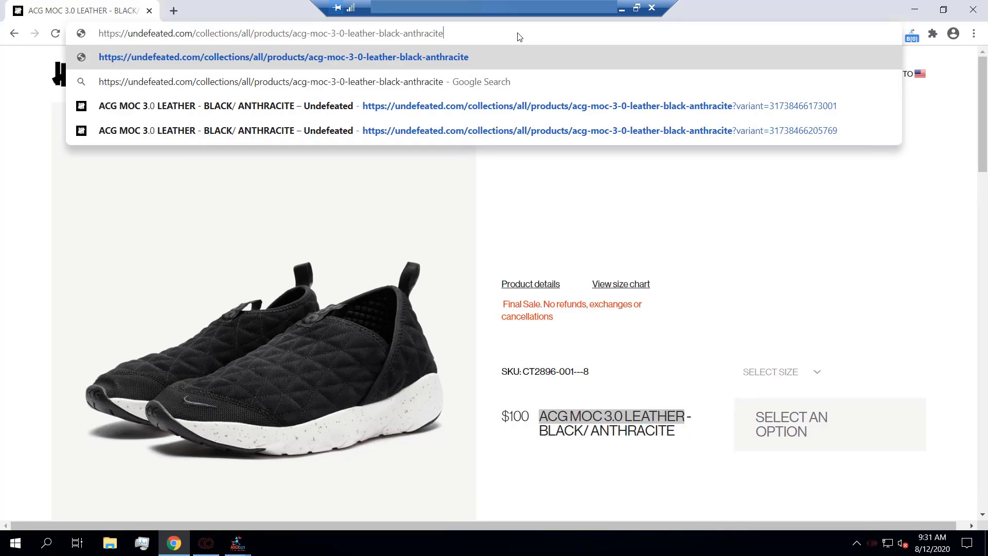
key(Return)
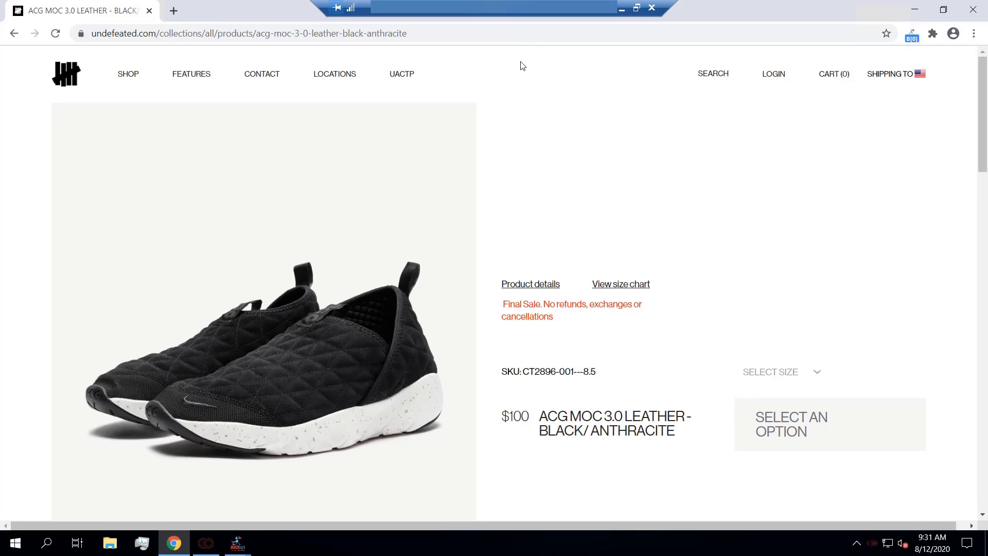
click(917, 15)
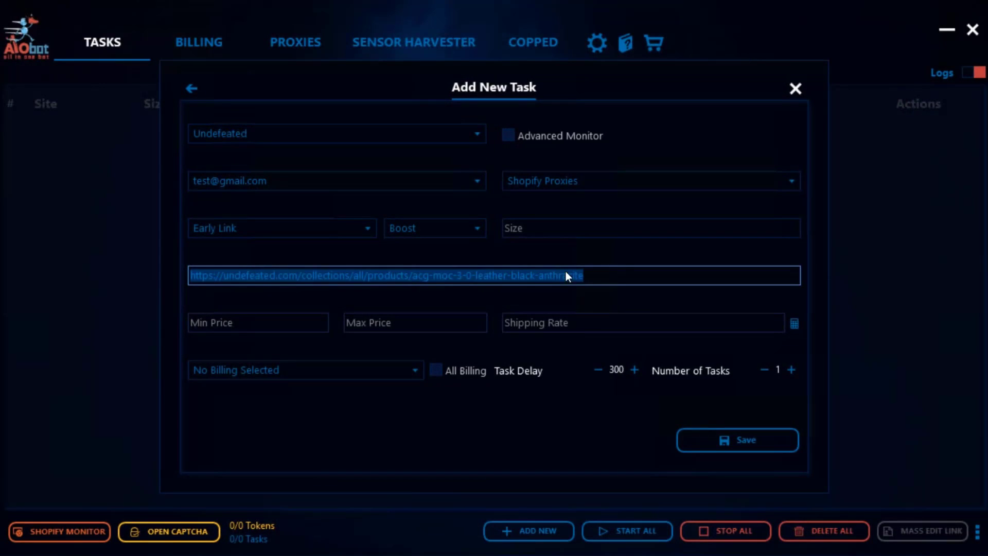
click(609, 275)
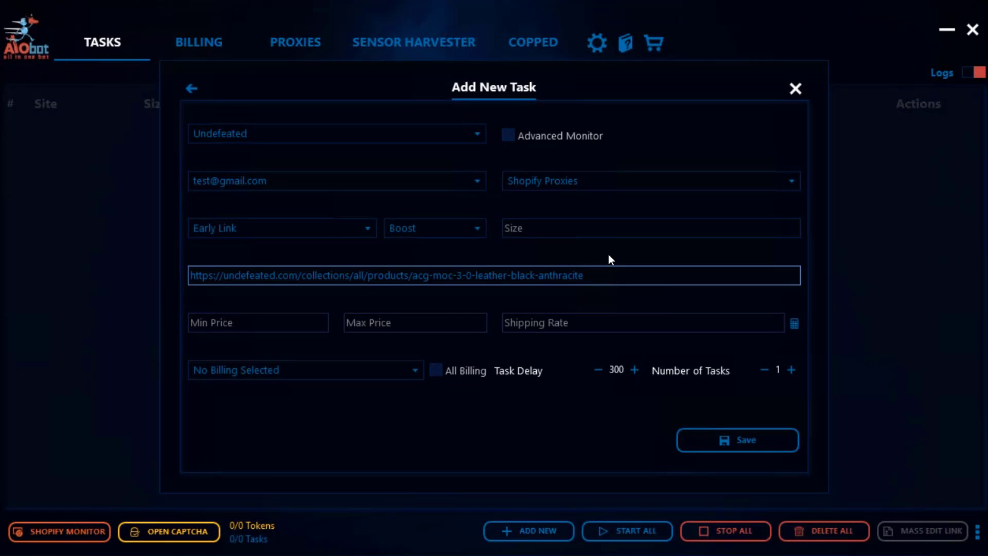
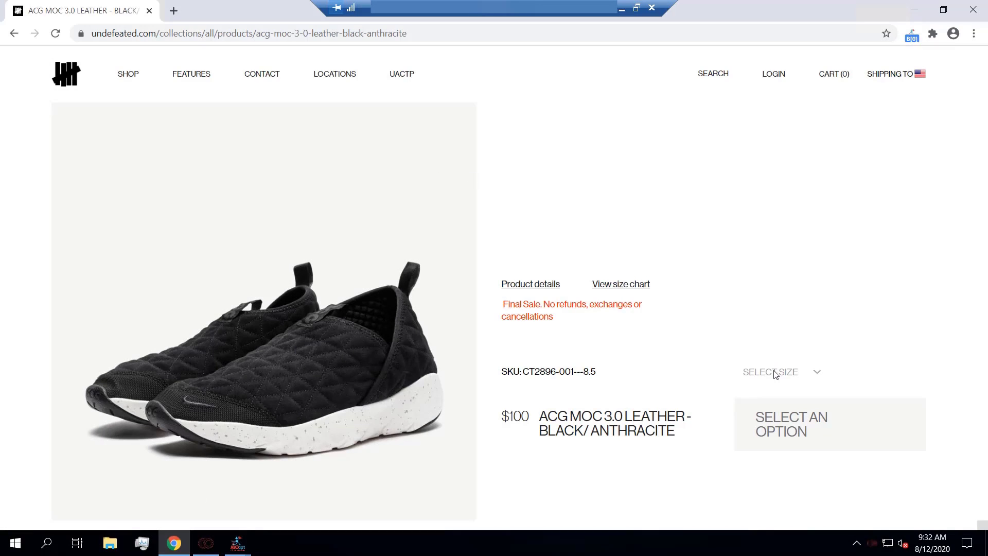
click(773, 372)
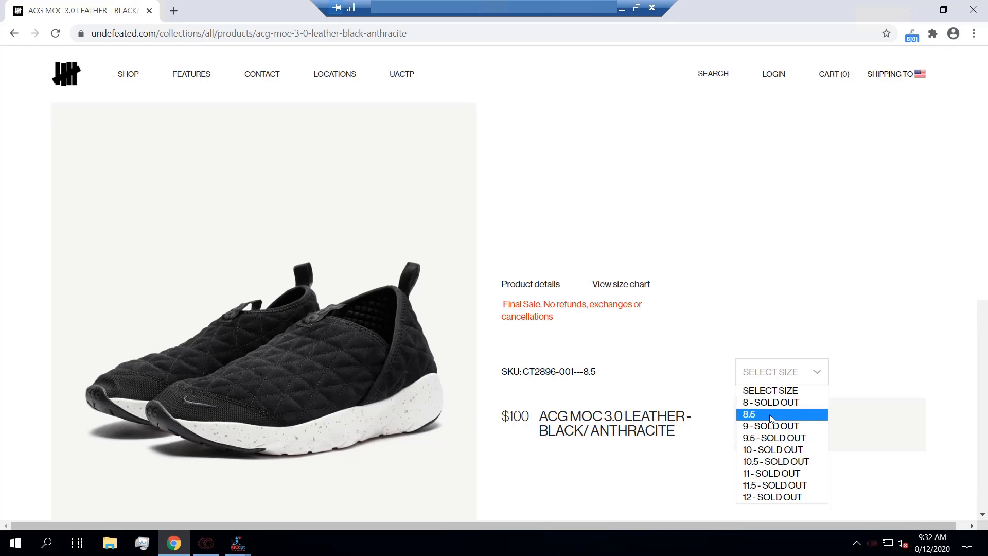
click(775, 414)
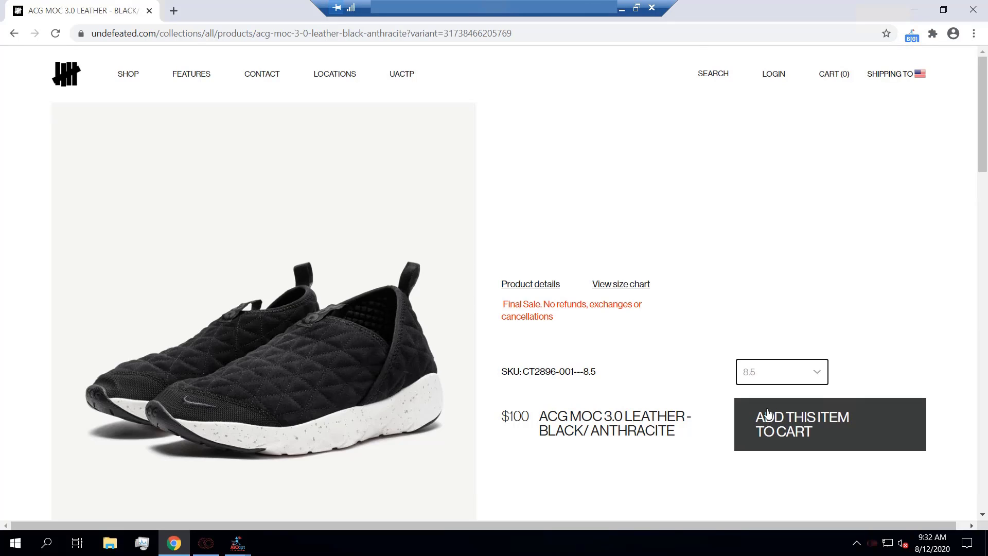
click(522, 34)
key(End)
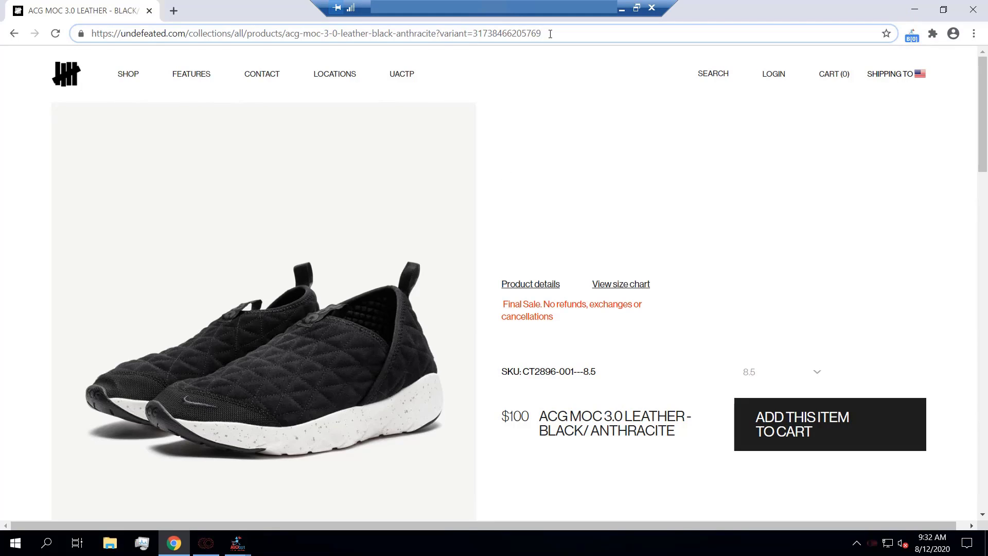
drag(546, 34, 474, 34)
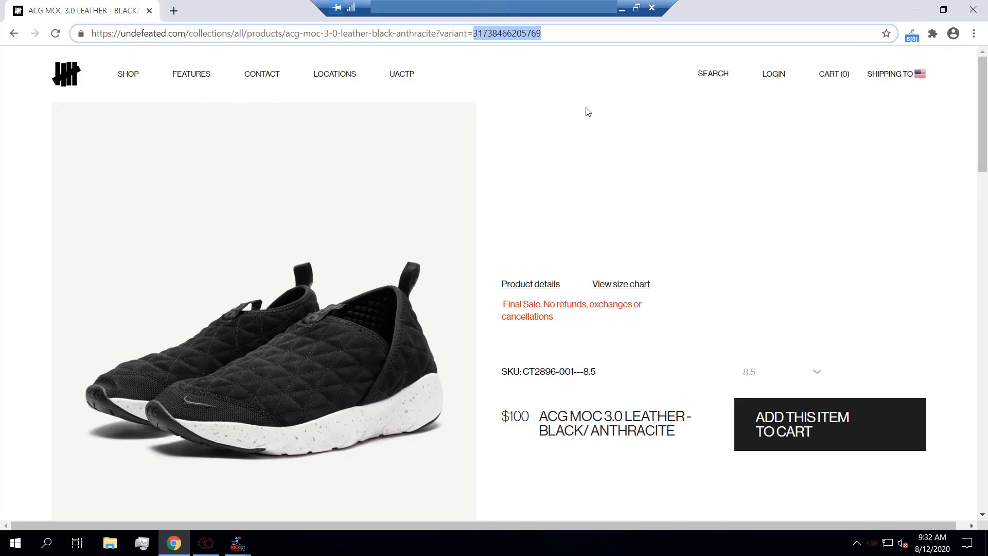
click(777, 380)
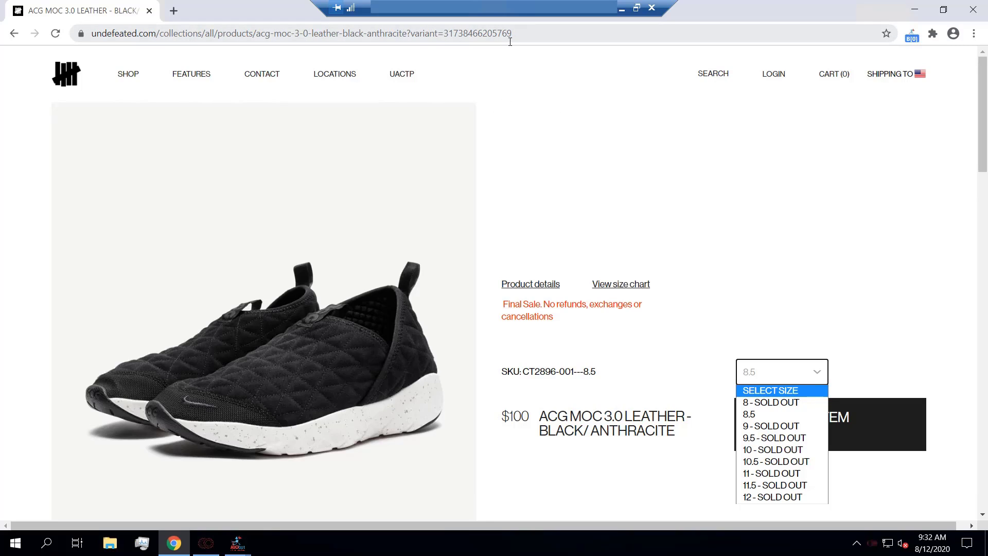
click(529, 34)
key(End)
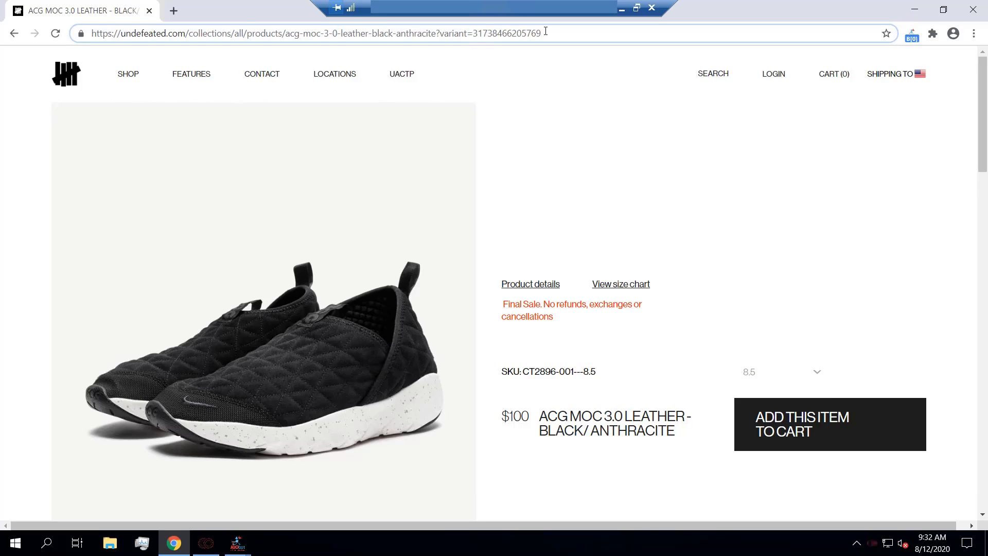
drag(545, 33, 474, 33)
key(ctrl+c)
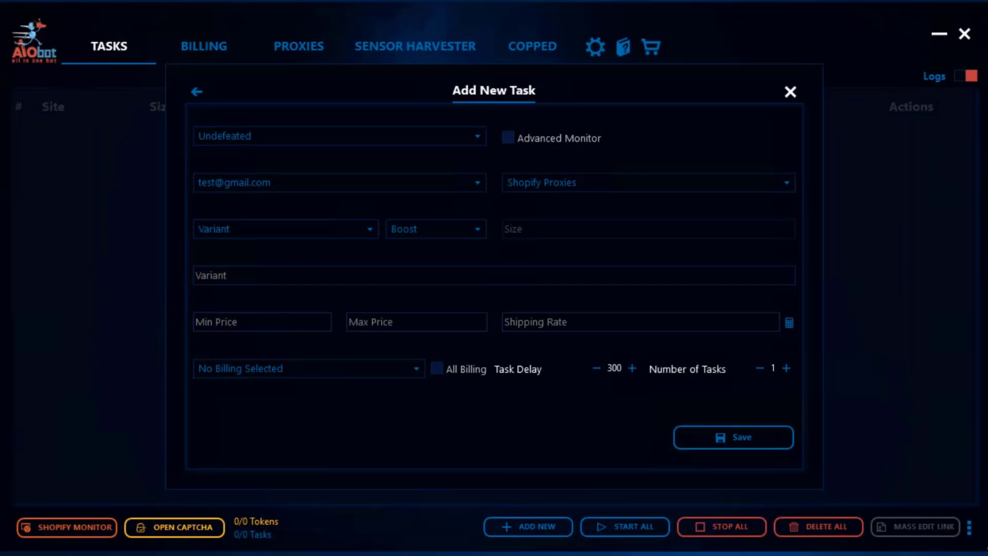
click(494, 275)
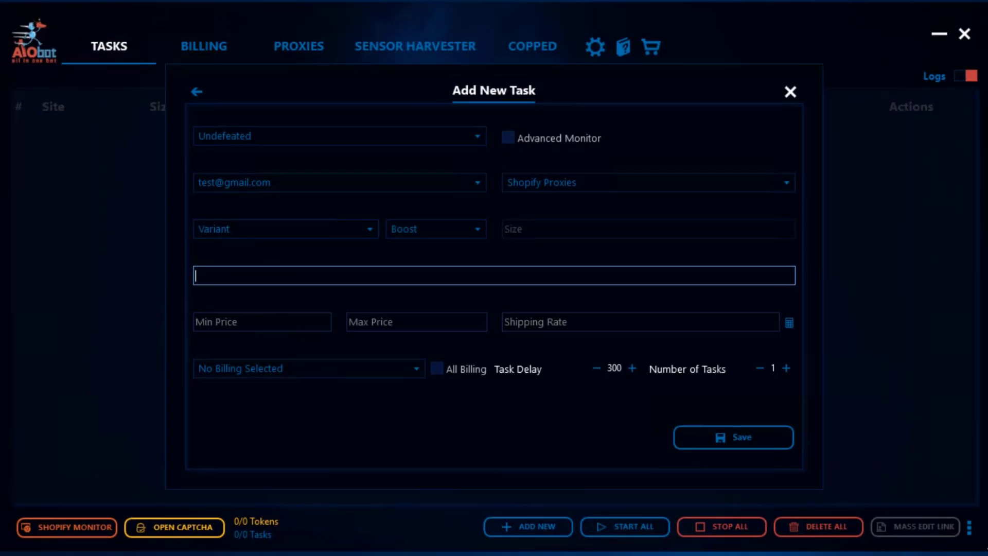
key(ctrl+v)
key(ctrl+a)
- Replace the variant ID with Keyword mode using keywords nike&air&jordan
key(BackSpace)
click(360, 235)
click(266, 265)
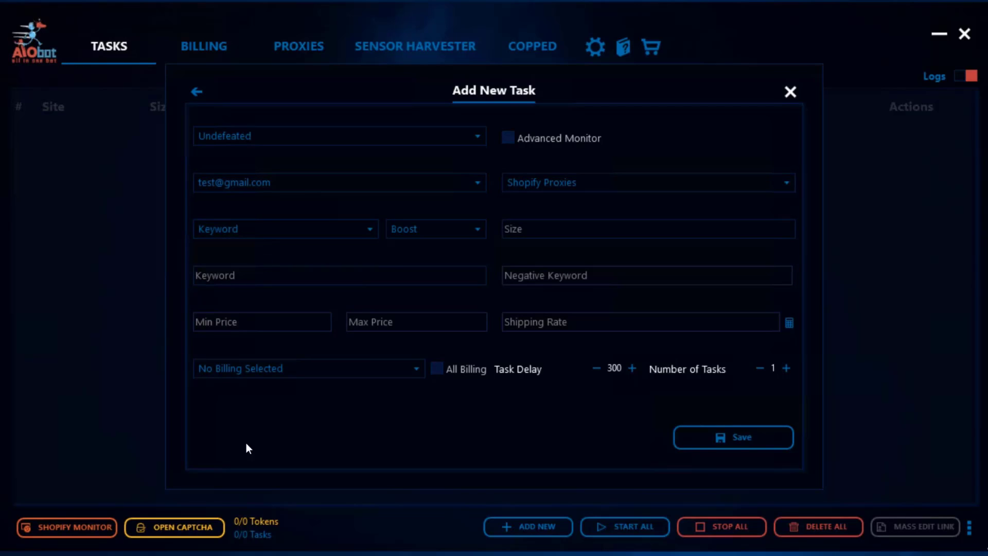
click(234, 278)
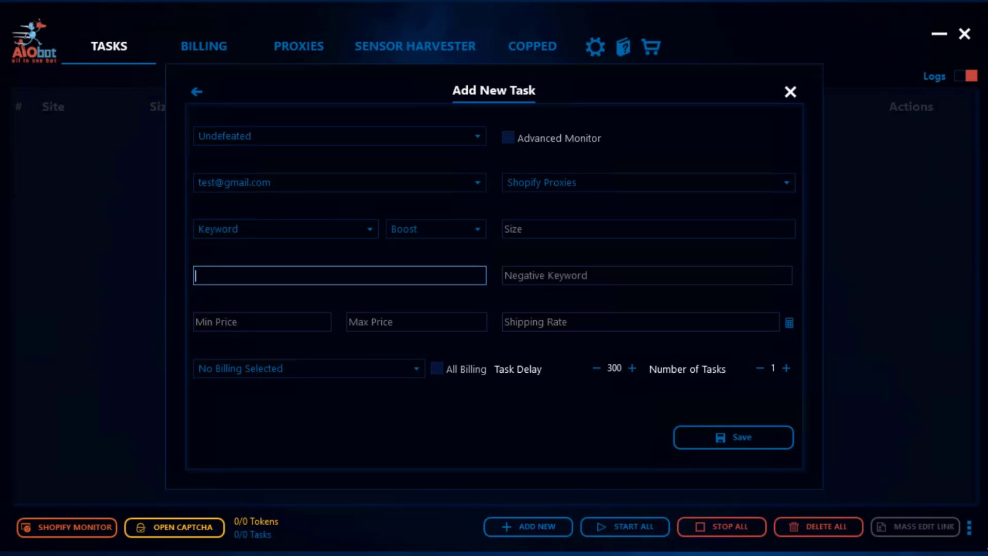
text(nike)
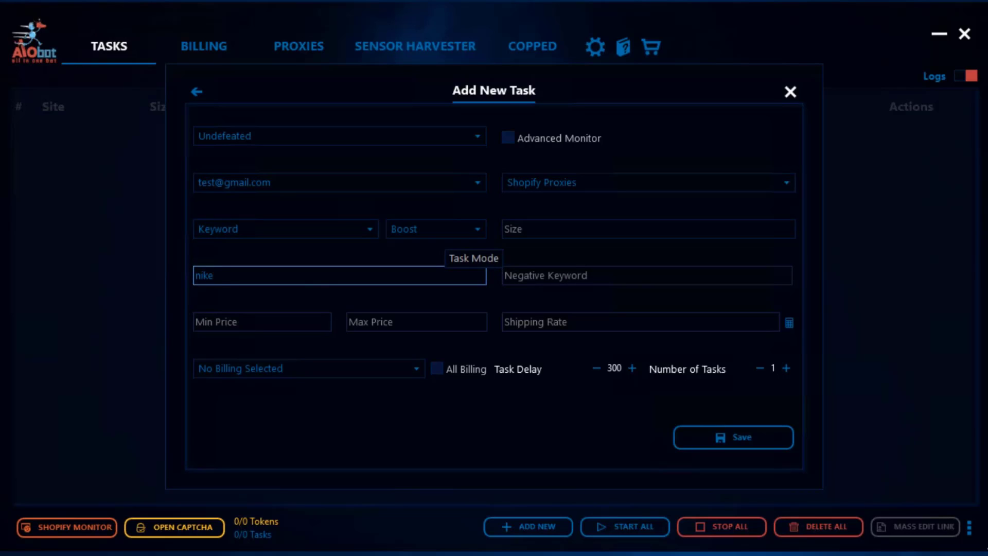
text(&air&jordan)
key(BackSpace)
key(BackSpace)
key(BackSpace)
key(BackSpace)
key(BackSpace)
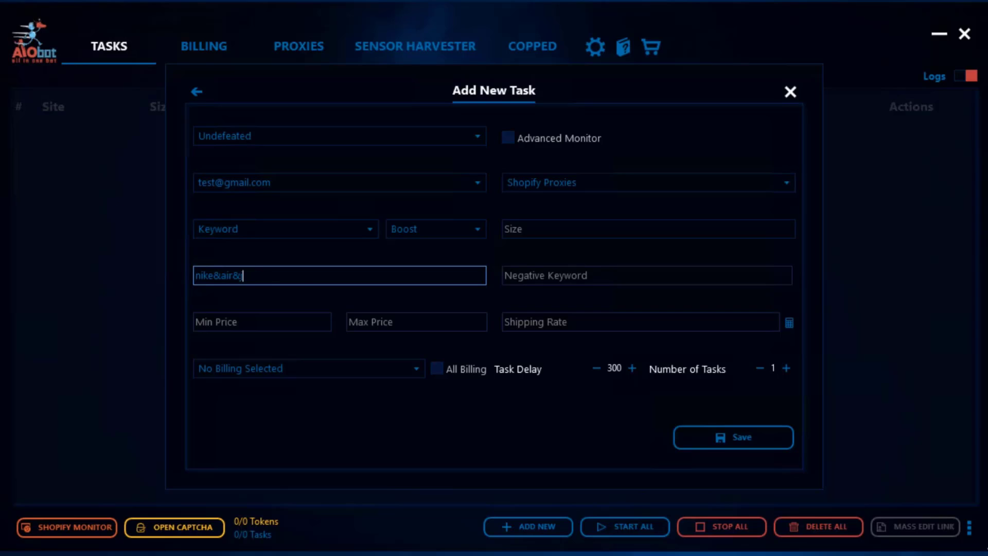
key(BackSpace)
text(jordan)
- Set the task size to random
click(531, 231)
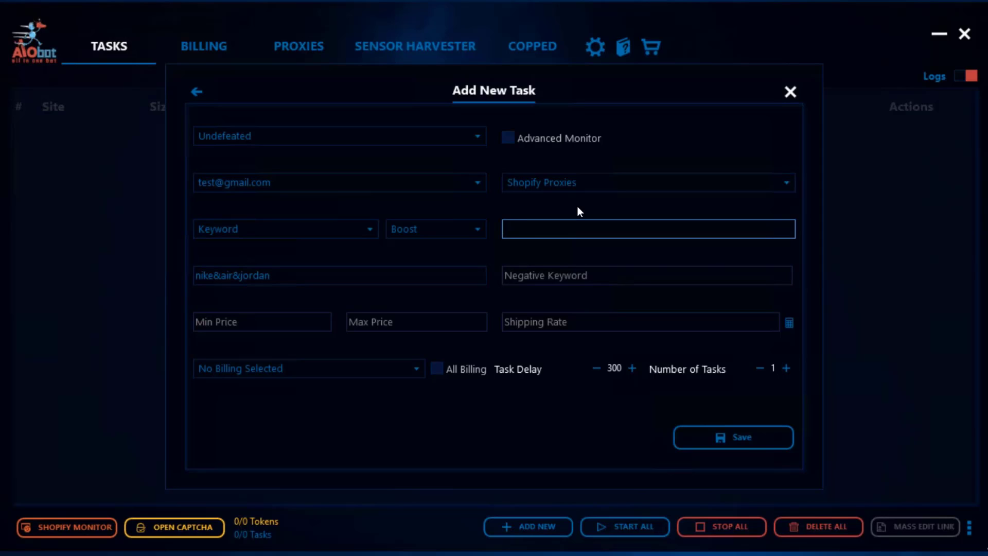
text(12)
key(BackSpace)
key(BackSpace)
text(12&12.5&)
key(BackSpace)
key(BackSpace)
key(BackSpace)
key(BackSpace)
key(BackSpace)
key(BackSpace)
key(BackSpace)
key(BackSpace)
key(BackSpace)
text(random)
- Change keywords to yeezy&350,yeezy&700 and add negative keywords black,white
drag(353, 280, 167, 285)
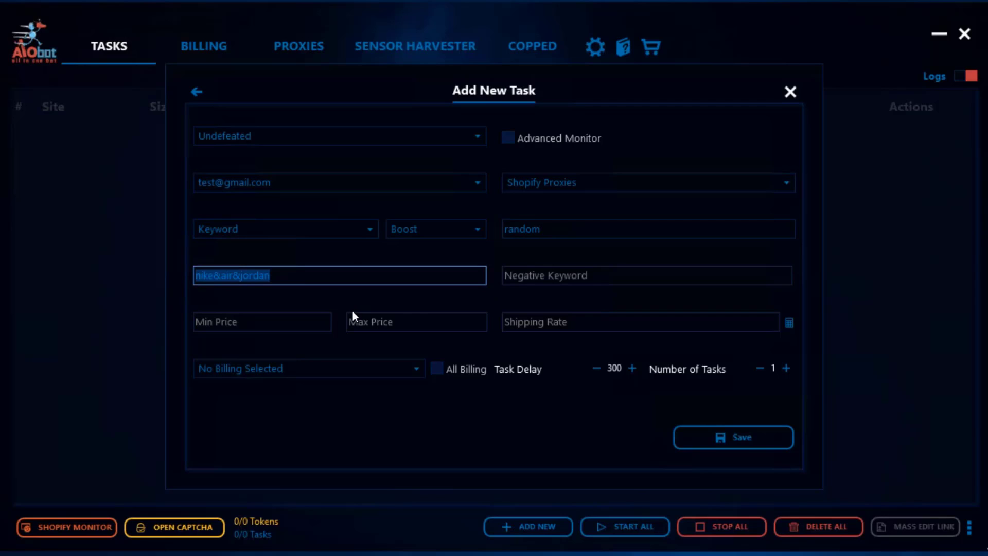
key(BackSpace)
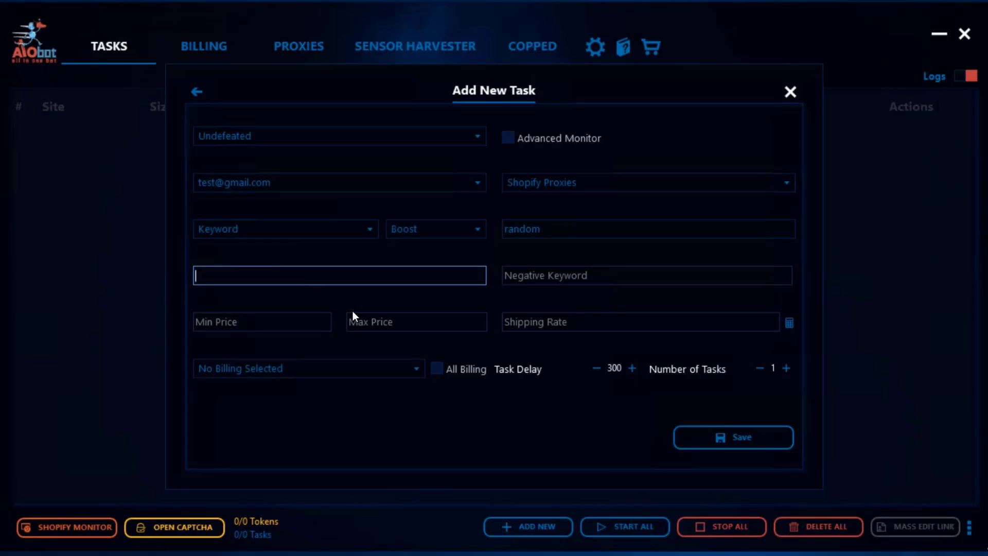
text(yeezy&350)
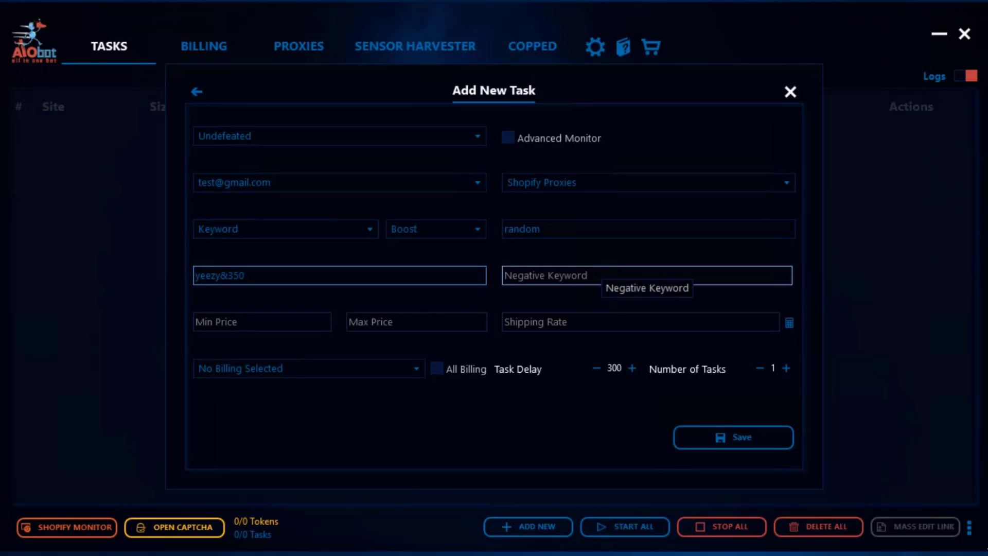
click(627, 275)
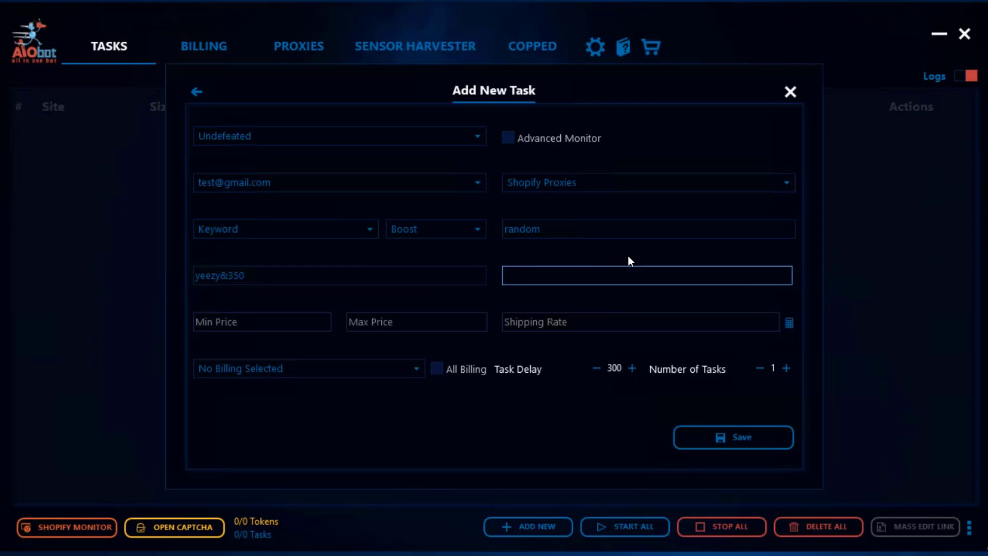
text(black,white)
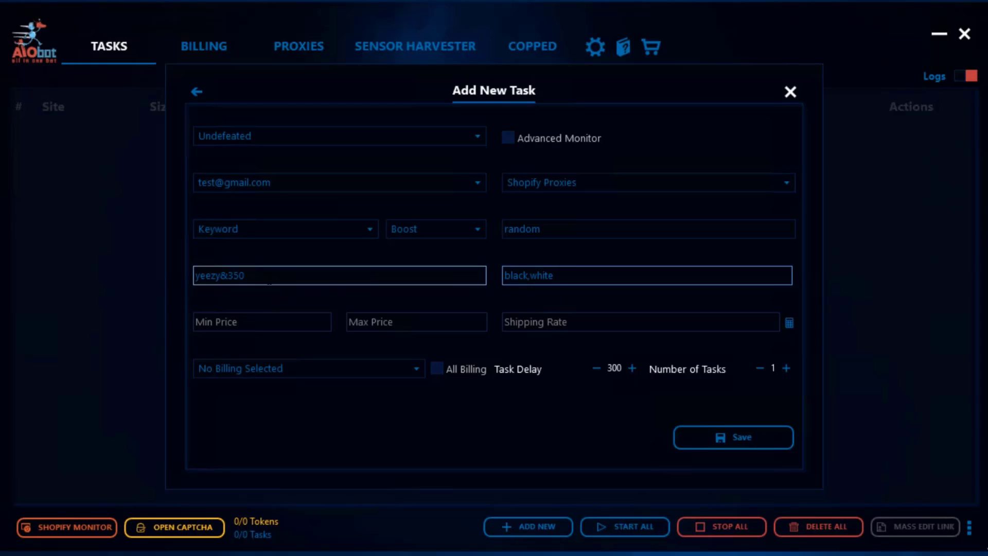
click(295, 284)
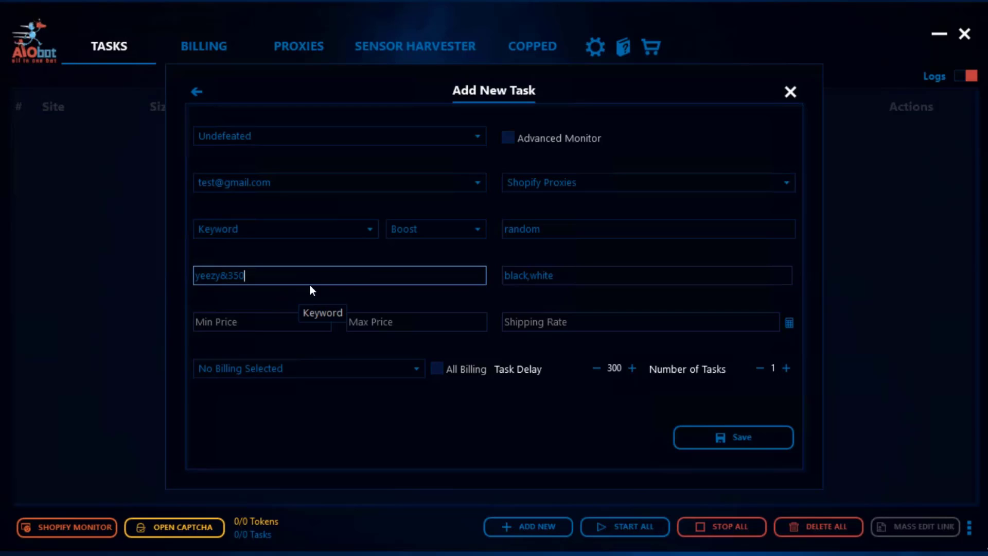
text(,yeezy&)
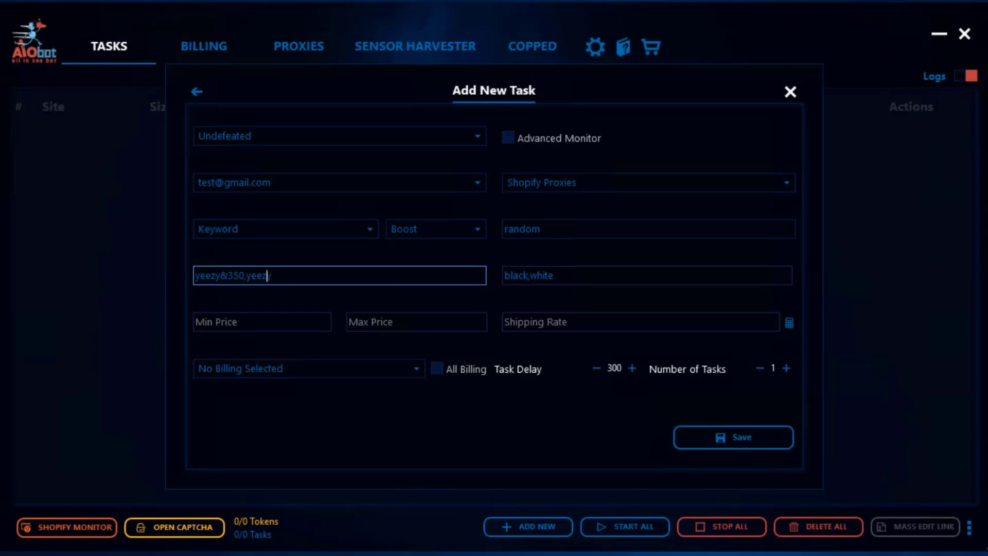
text(700)
- Delete black,white from Negative Keyword, try grade,gs, then delete that too, leaving it empty
drag(564, 279, 518, 276)
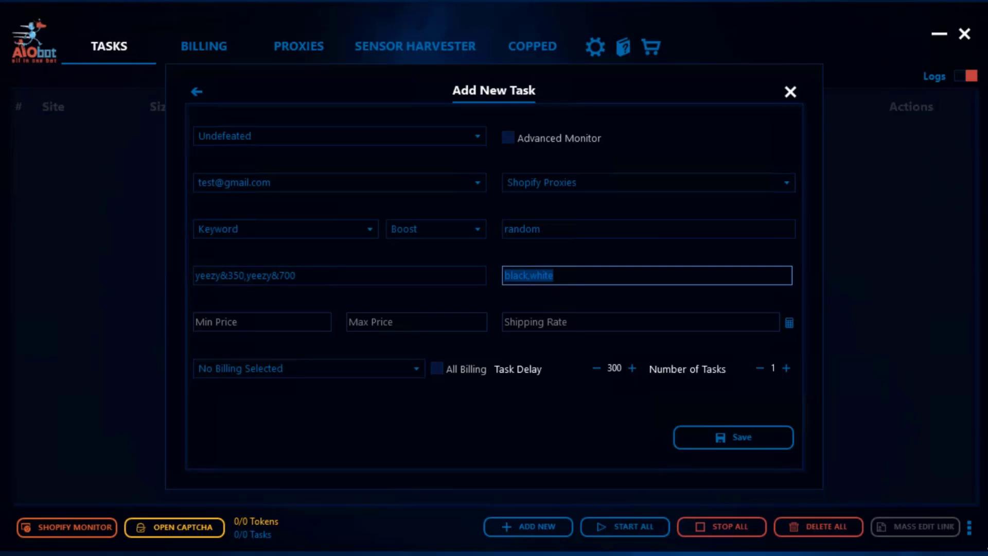
key(BackSpace)
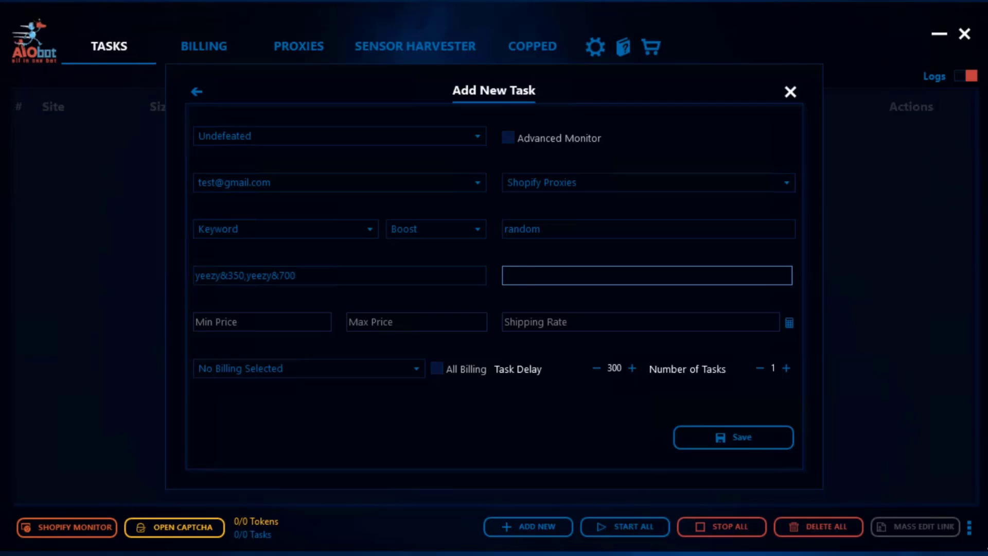
text(grade,gs)
drag(566, 277, 497, 278)
key(BackSpace)
- Assign the Test billing profile and select the 300 task delay value
click(410, 375)
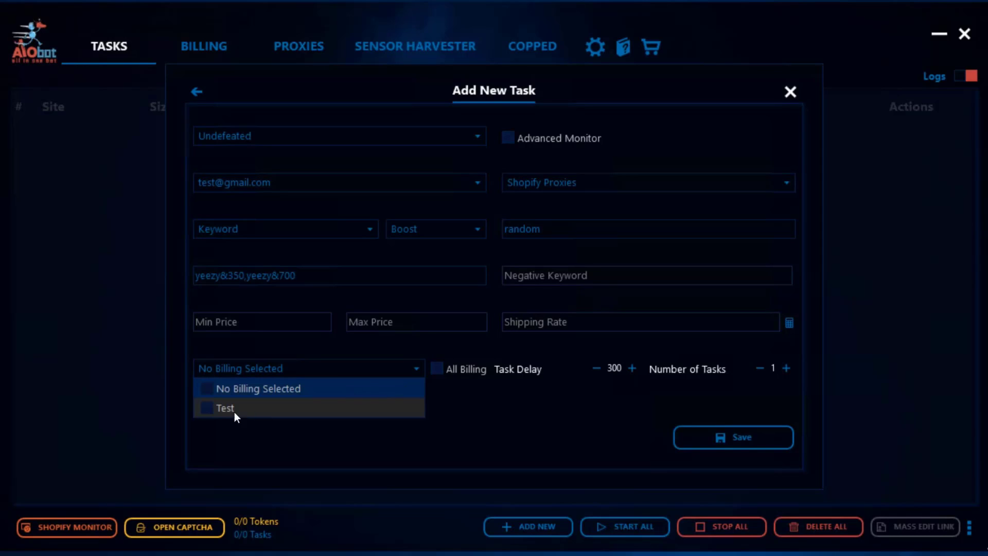
click(211, 409)
click(306, 445)
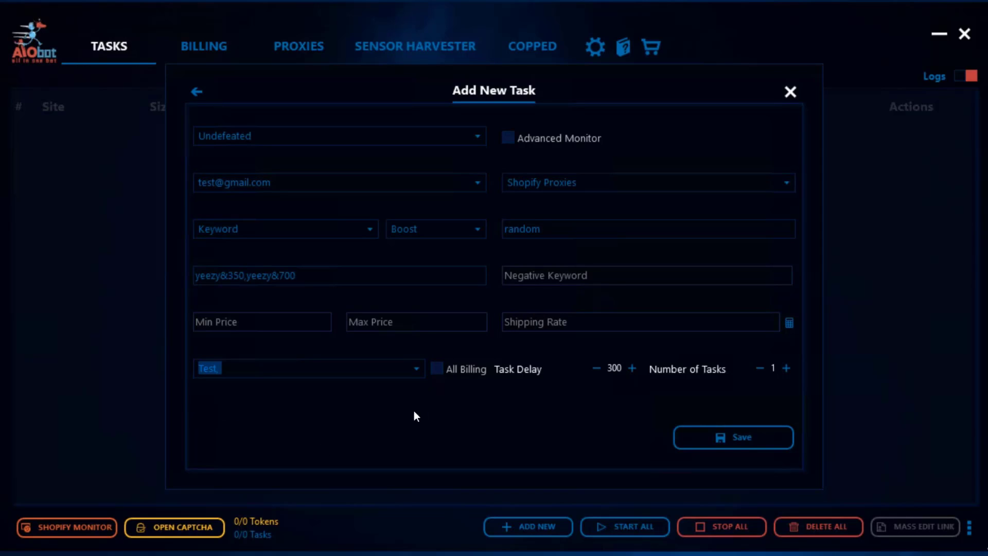
double_click(615, 371)
- Set task delay to 4000 and number of tasks to 2, then save
text(4000)
click(786, 368)
click(736, 440)
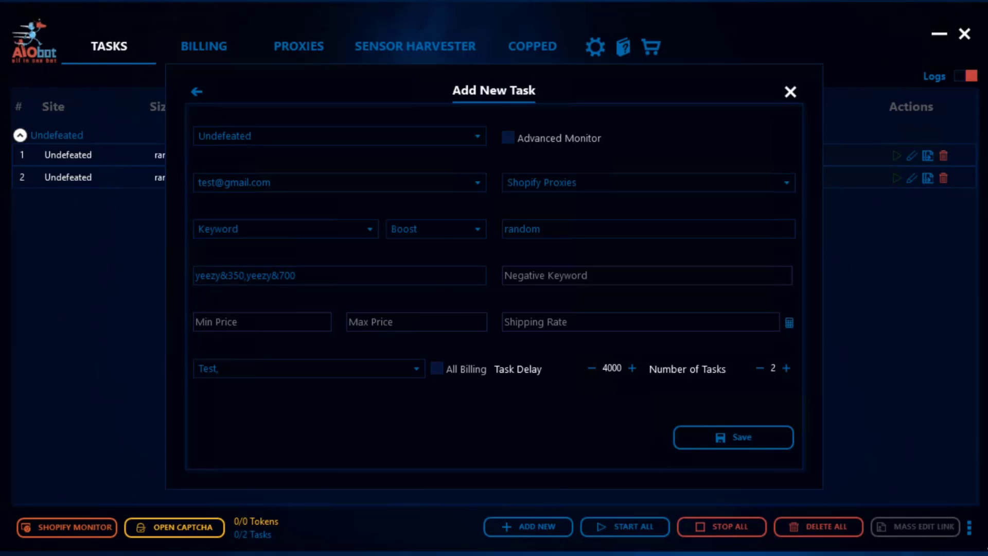
- Open the task mode dropdown listing Boost, Fast and Normal
click(418, 233)
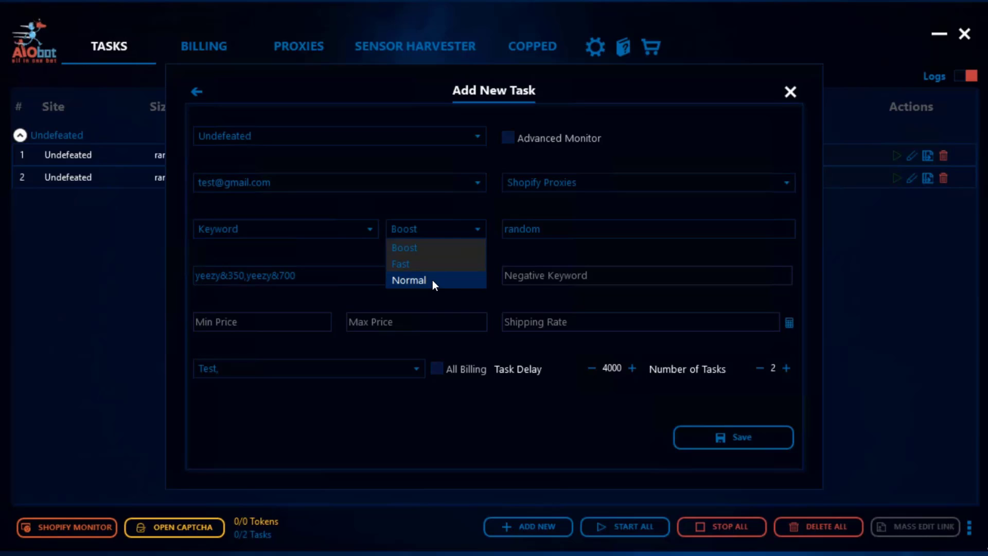
- Keep Boost mode, close the Add New Task form, and select the first Undefeated task
click(440, 212)
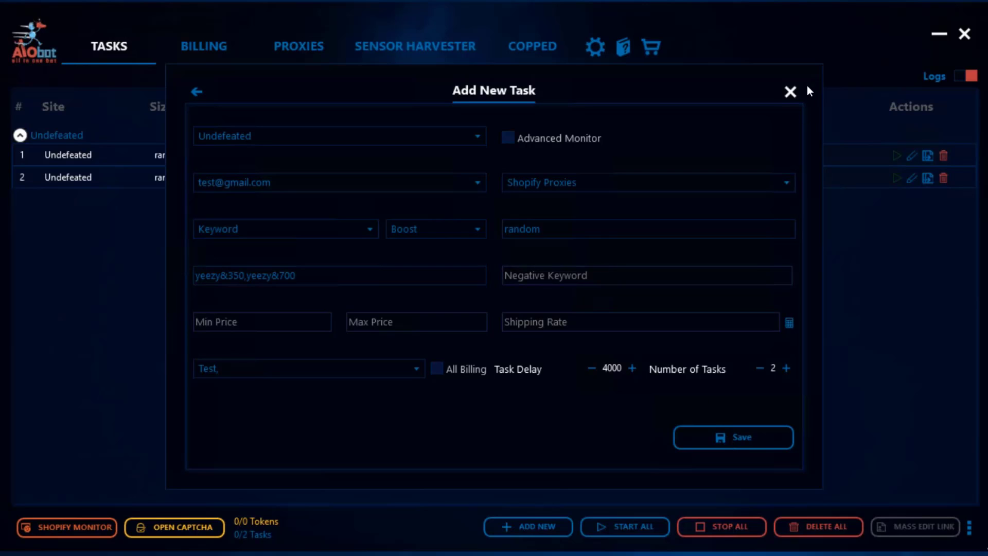
click(790, 93)
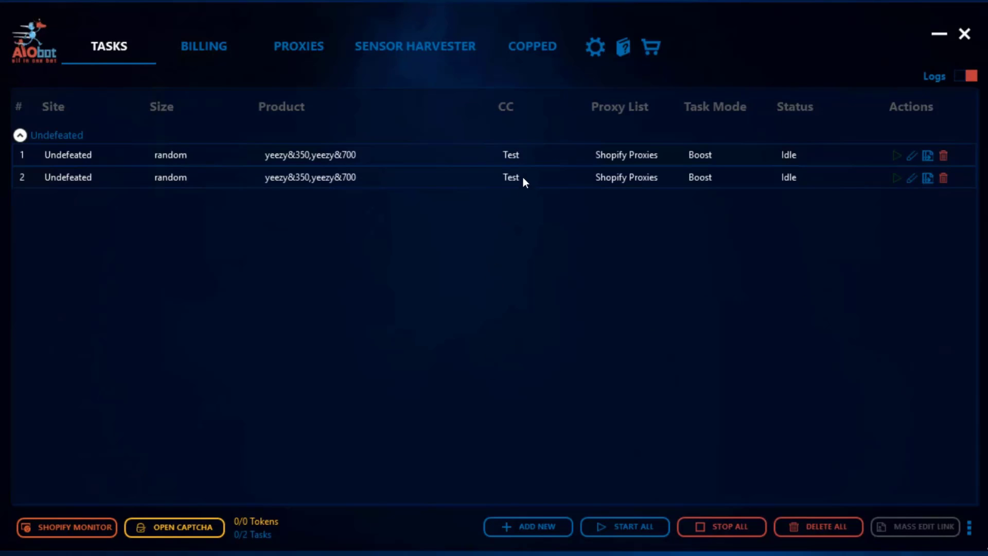
click(521, 154)
- Open 'Set Shopify Password/EarlyLink Page' from the first task's context menu
right_click(520, 154)
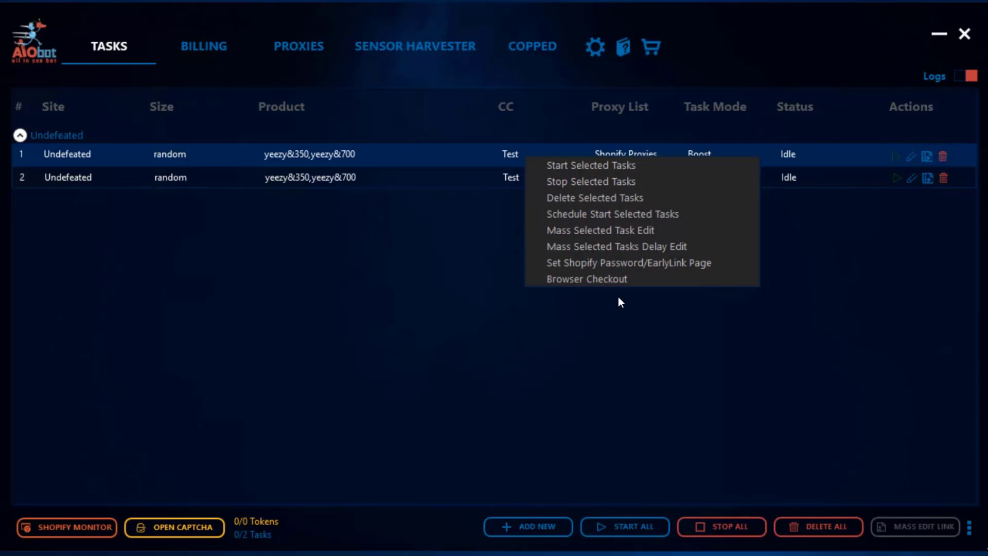
click(643, 264)
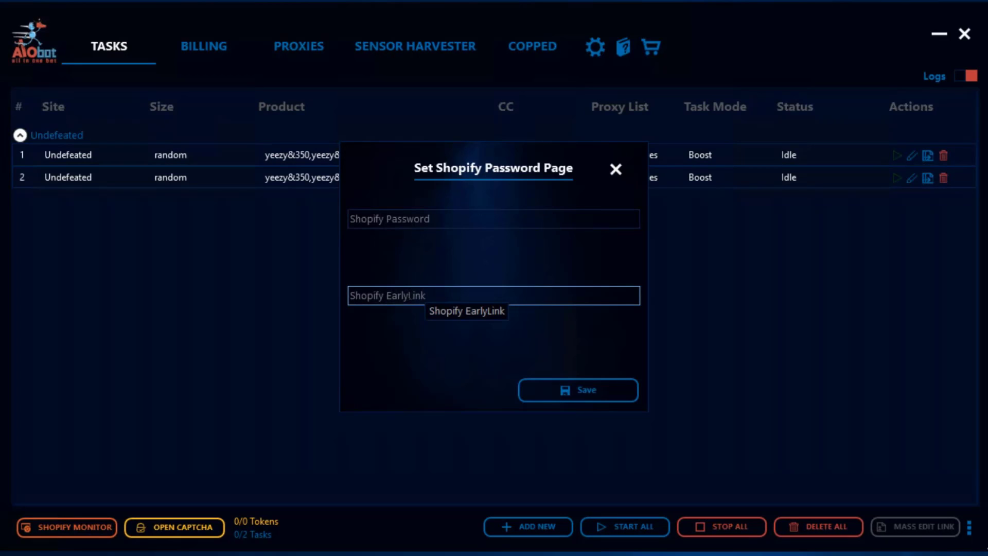
click(501, 292)
text(w)
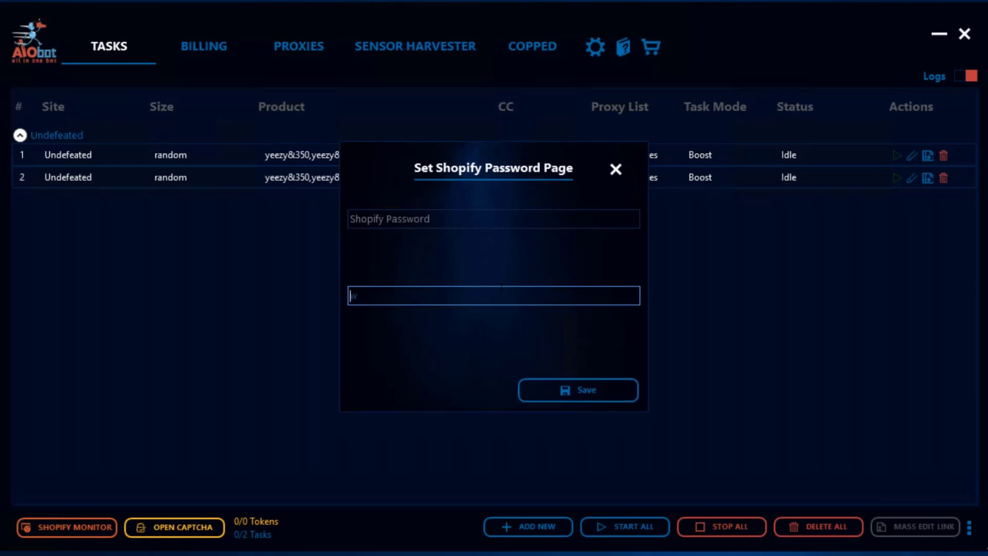
text(ww.undefeated.com)
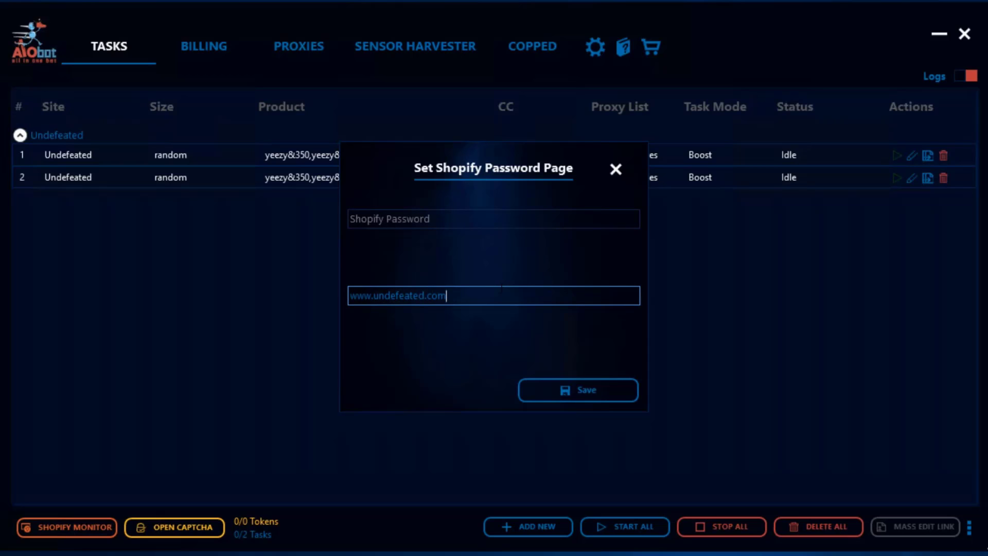
text(/early-link)
click(578, 392)
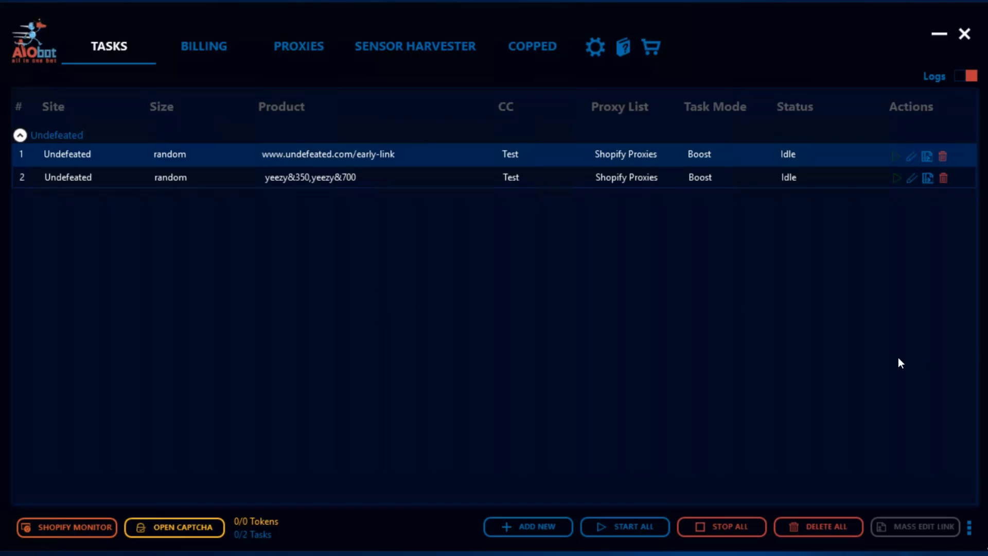
- Open and close Mass Edit Link without changes, then bring up row 1's task actions
click(922, 531)
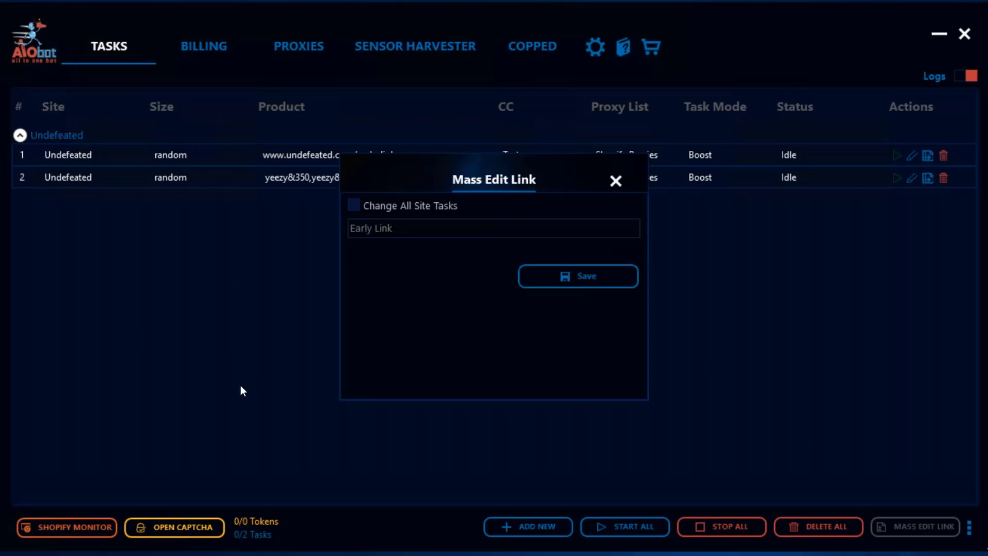
click(616, 183)
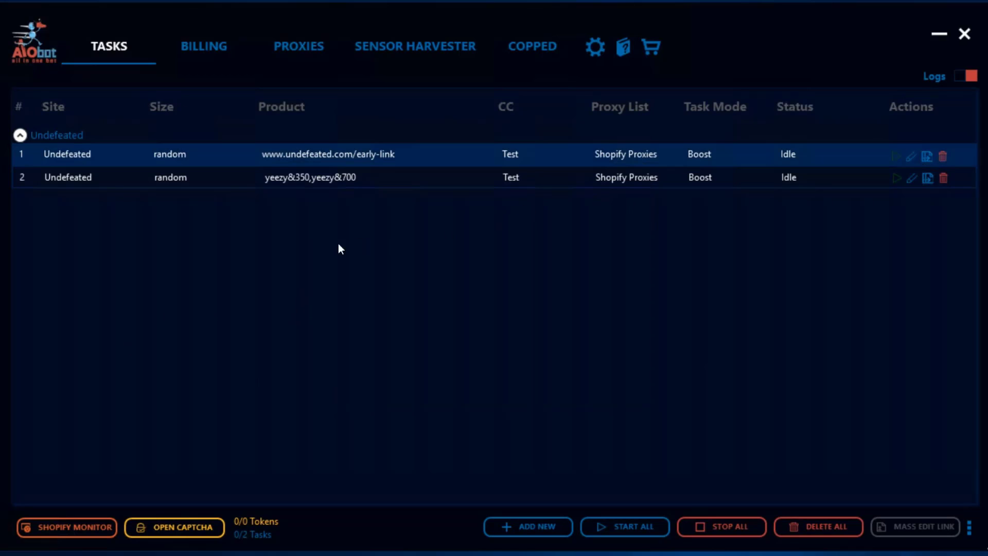
right_click(349, 162)
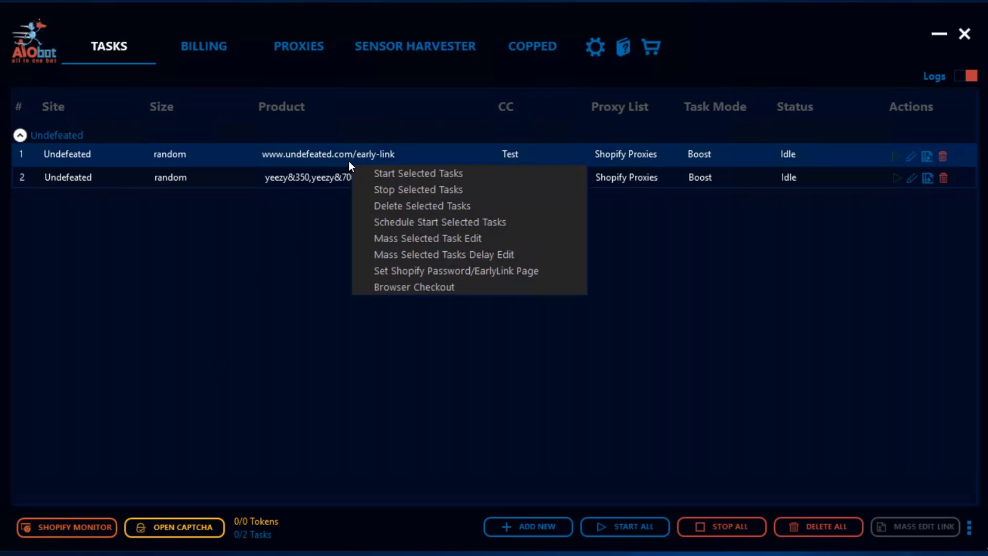
click(419, 271)
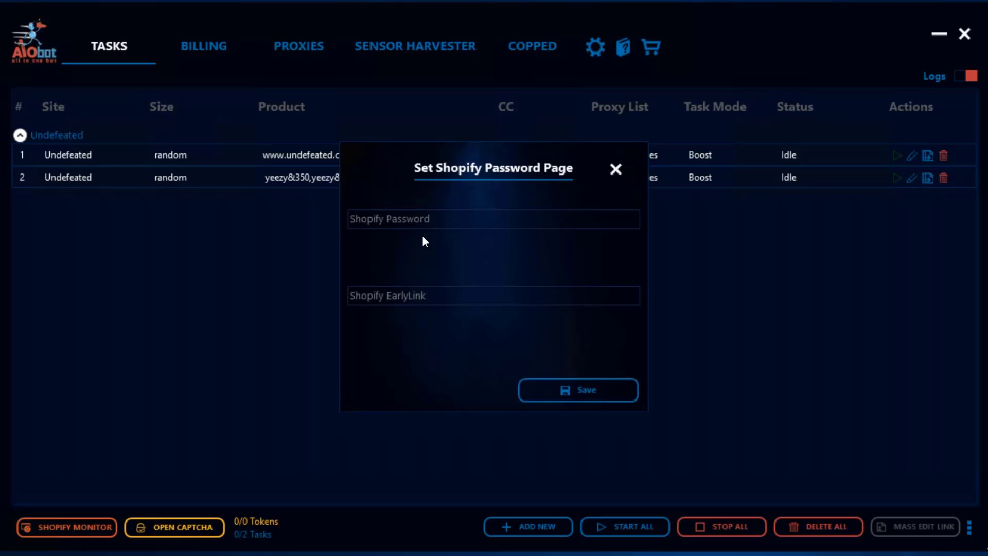
click(412, 226)
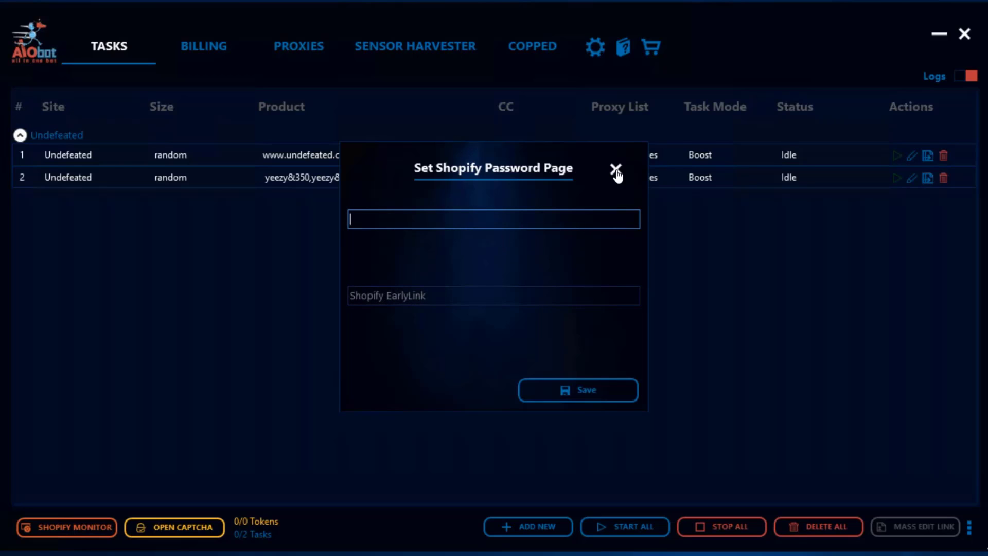
click(616, 170)
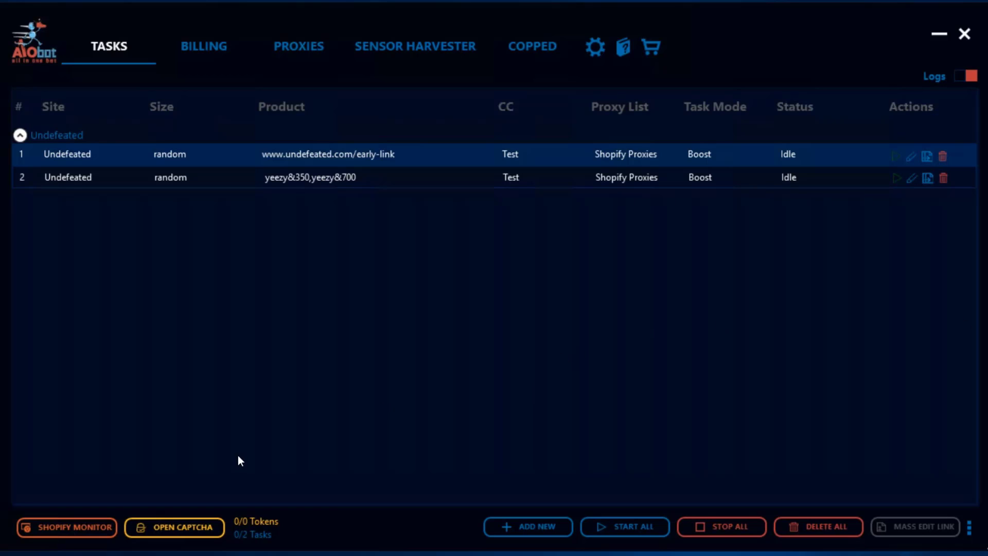
- Launch the captcha solver as GUEST, without a Gmail account, from OPEN CAPTCHA
click(187, 527)
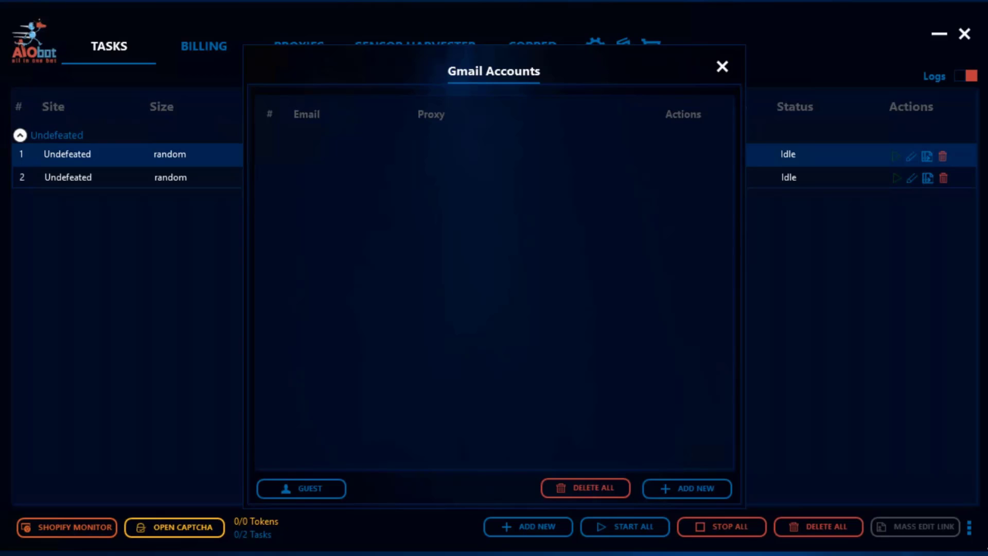
click(317, 489)
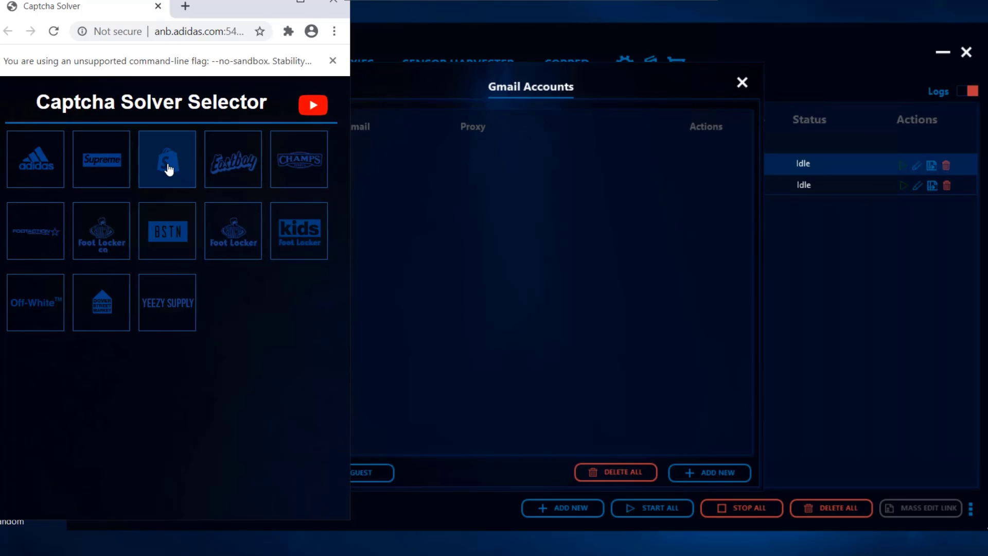
- Open the Shopify Solver in a second tab, then return to the selector and Gmail Accounts
click(169, 170)
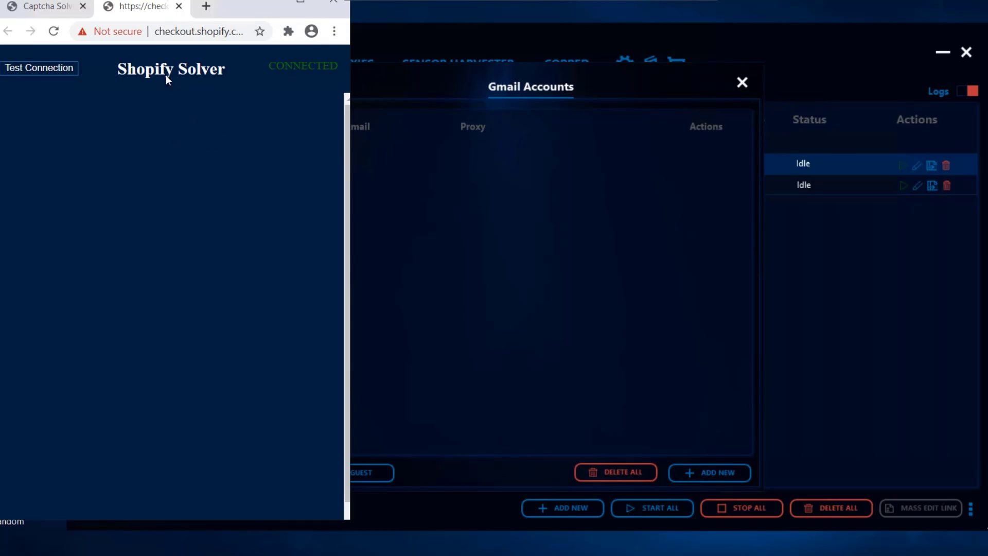
click(48, 6)
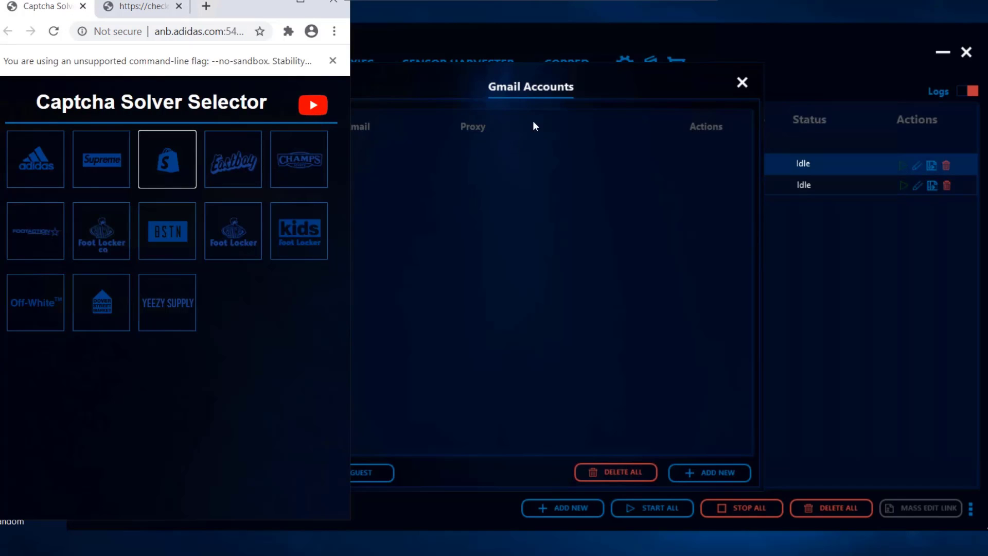
click(675, 426)
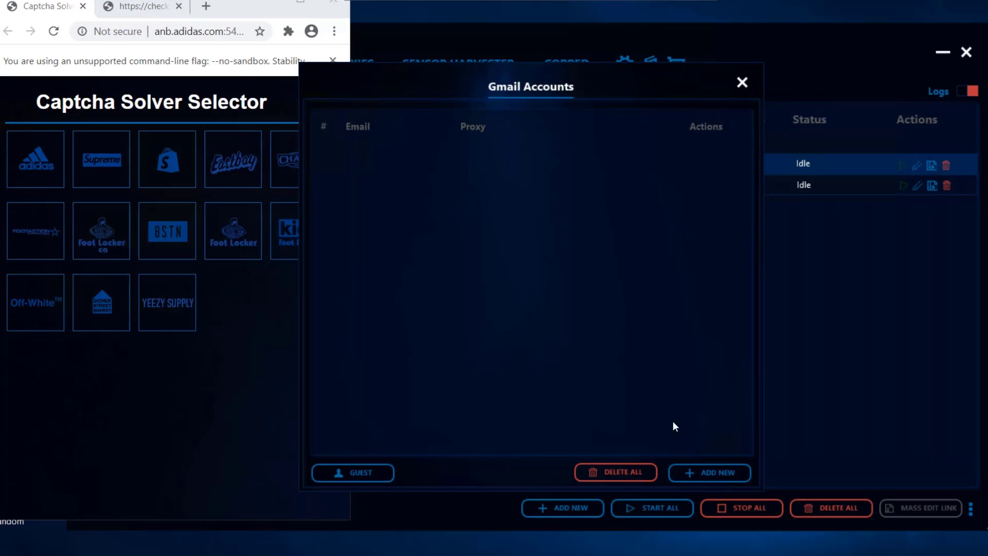
- Start a new Gmail account entry, close it unsaved, and bring the Captcha Solver window forward
click(720, 474)
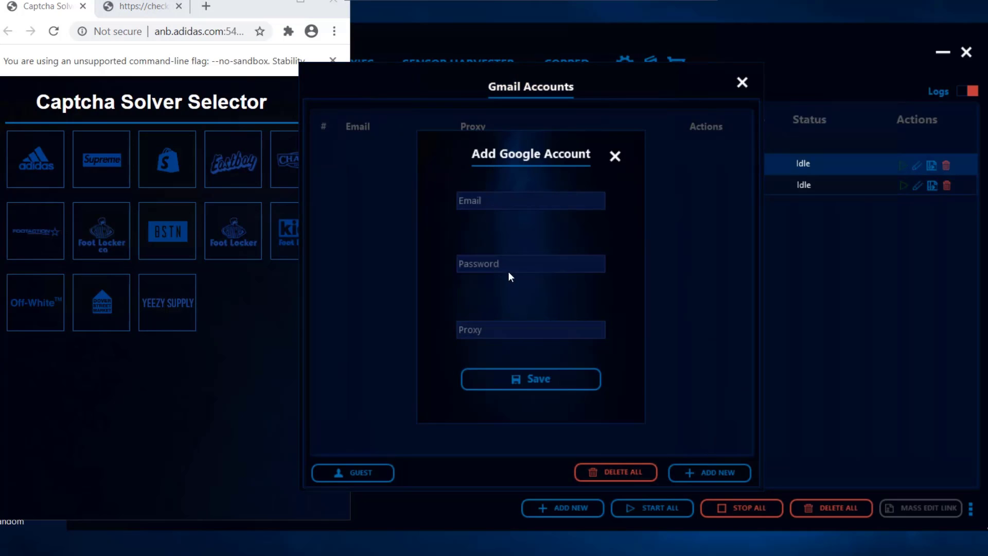
click(503, 335)
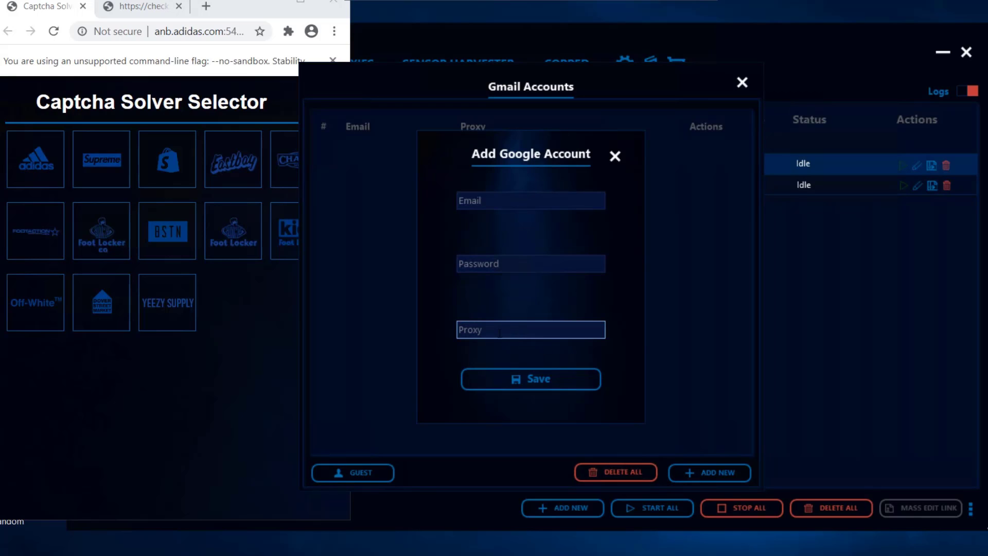
click(504, 203)
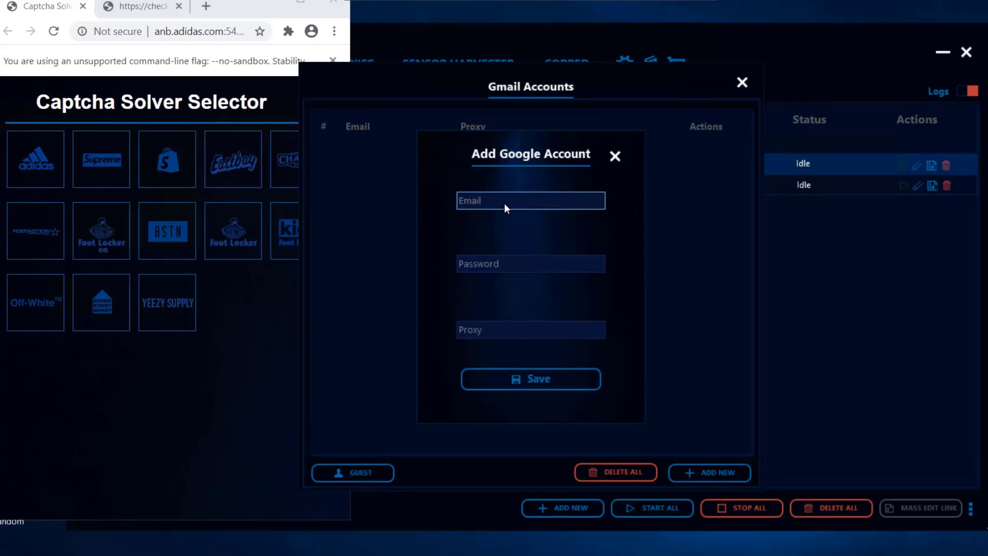
click(509, 263)
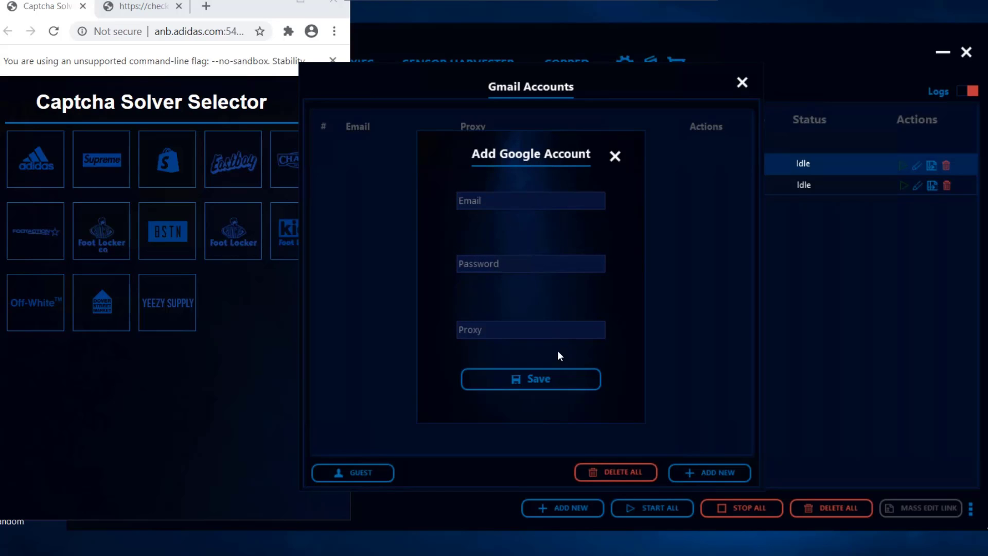
click(615, 157)
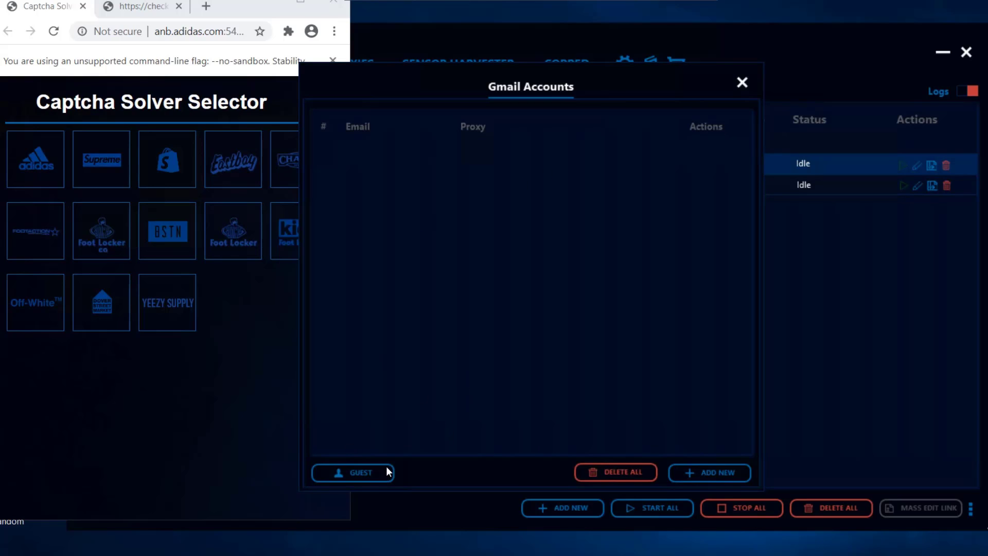
click(148, 199)
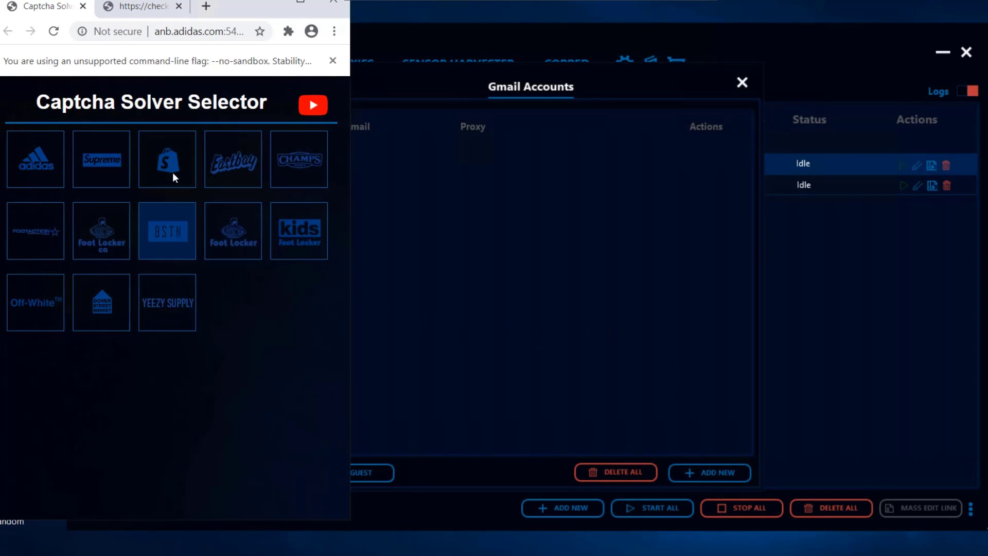
- Close the Gmail Accounts list and show the connected Shopify Solver tab over the task list
click(135, 7)
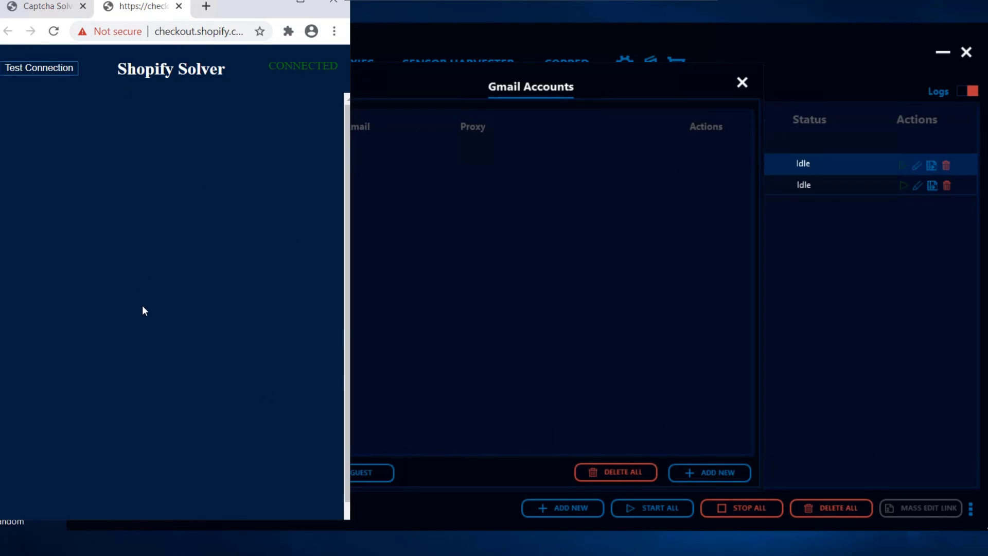
click(741, 83)
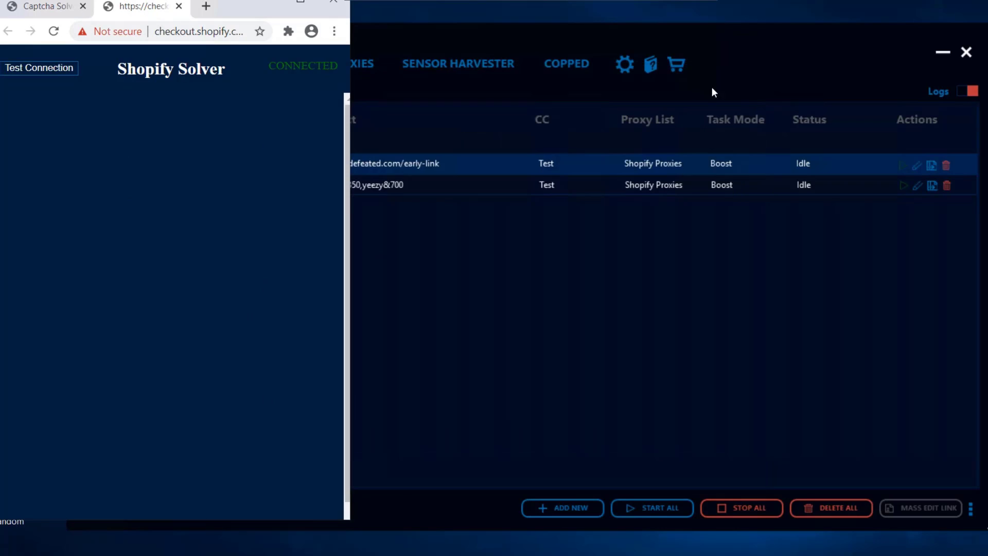
click(748, 62)
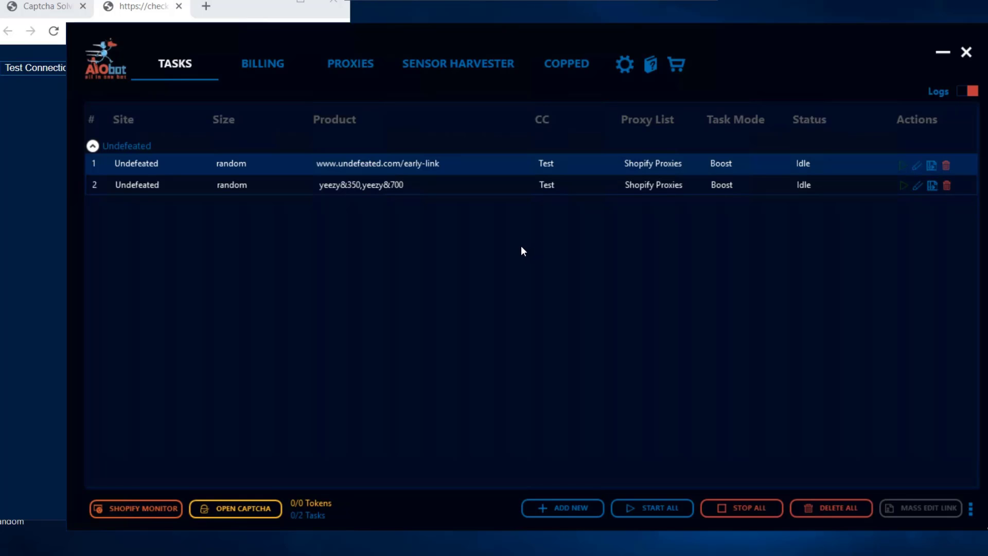
click(239, 13)
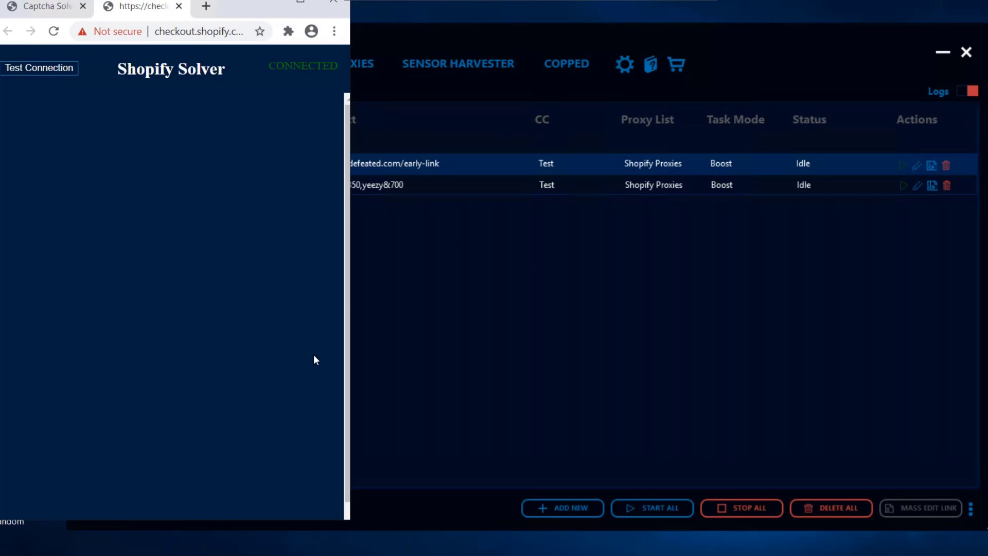